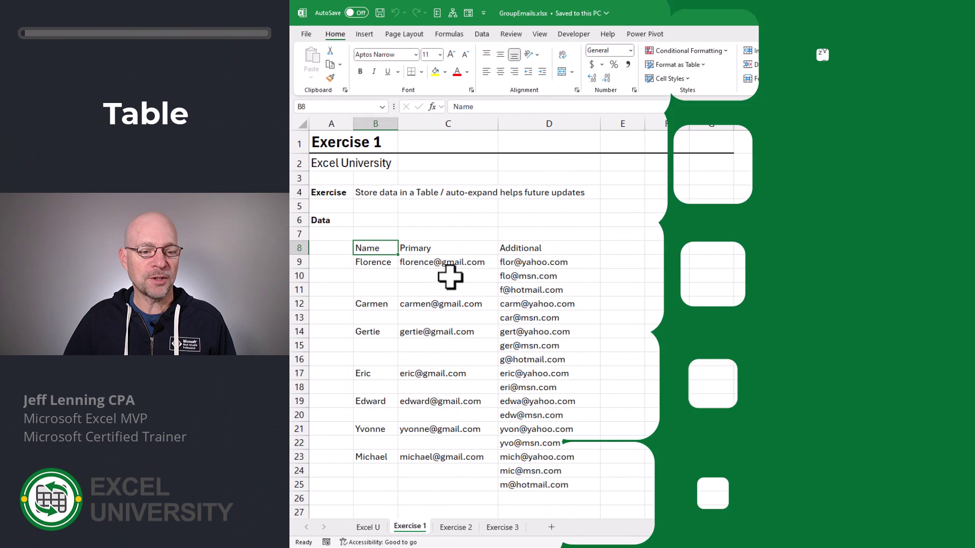
Step: Select the Name, Primary and Additional contact columns, then return to header cell B8
left_click_drag(366, 247, 365, 483)
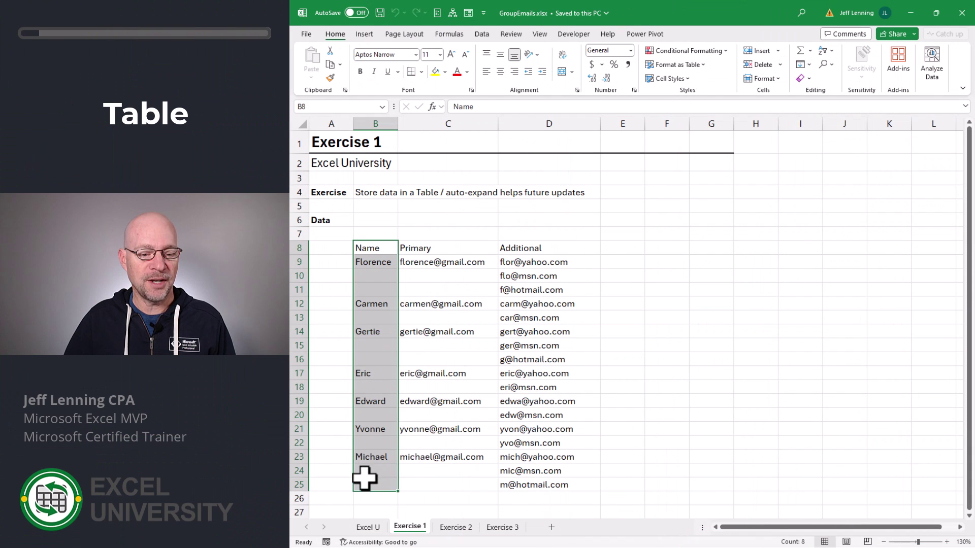
left_click_drag(438, 246, 447, 470)
left_click_drag(536, 246, 546, 484)
left_click_drag(557, 262, 558, 288)
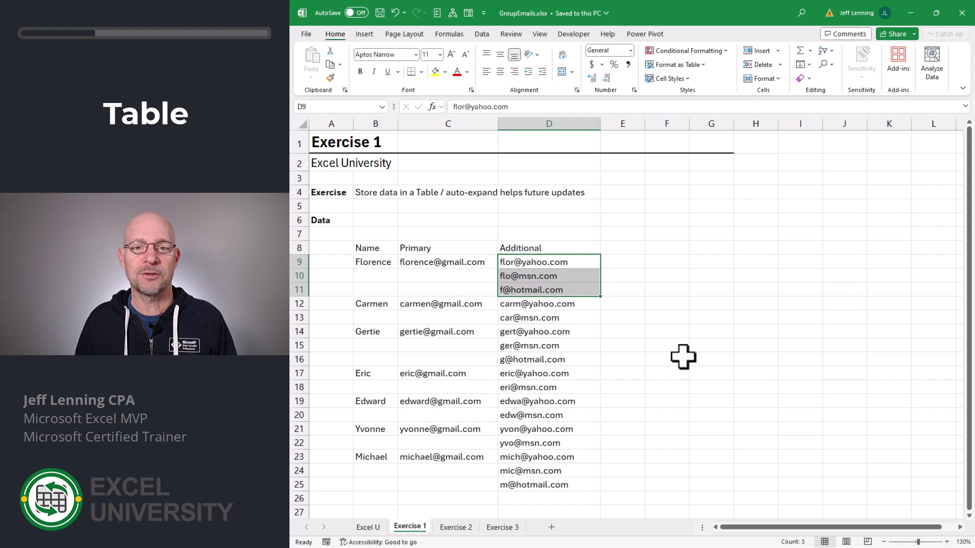
key("Up")
key("Left")
key("Left")
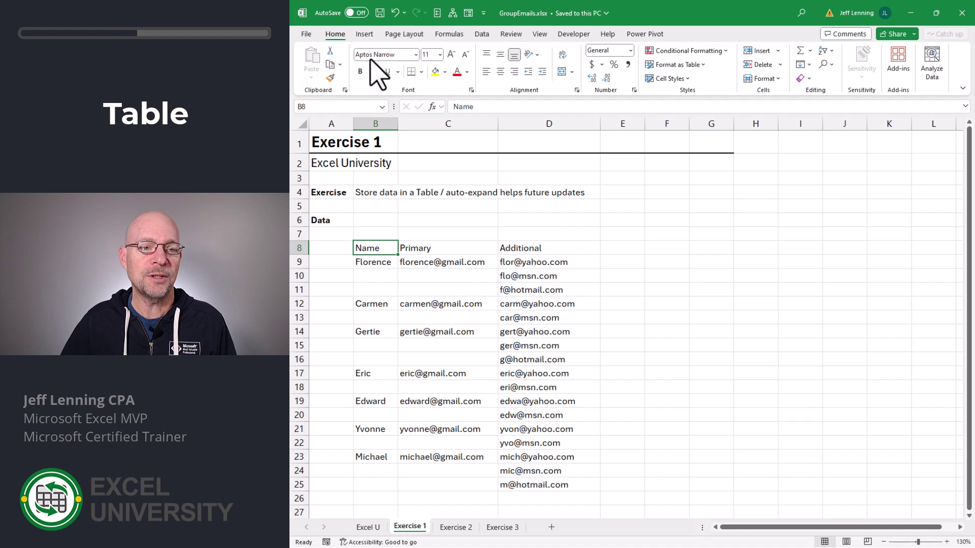
Step: Convert the B8:D25 contact range into a table with headers
left_click(366, 35)
left_click(393, 65)
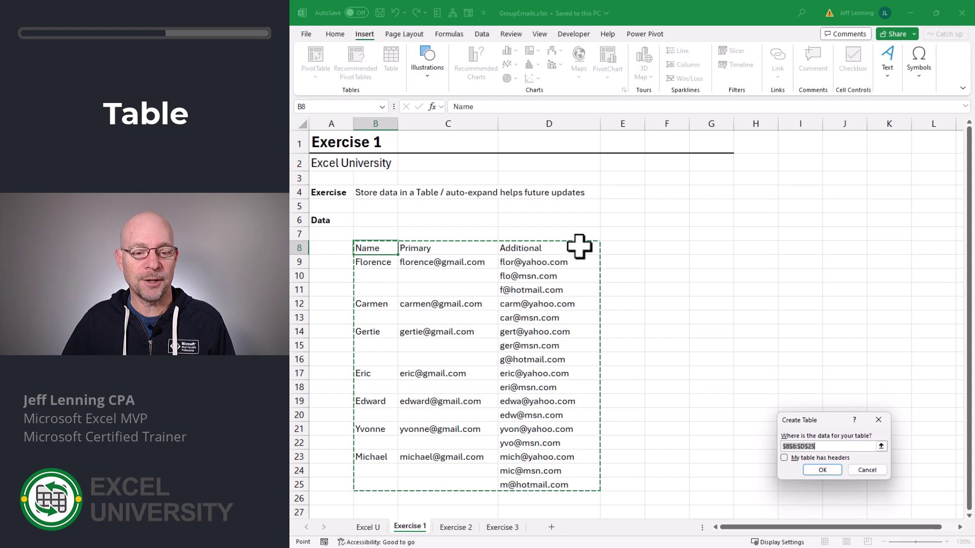
left_click(807, 459)
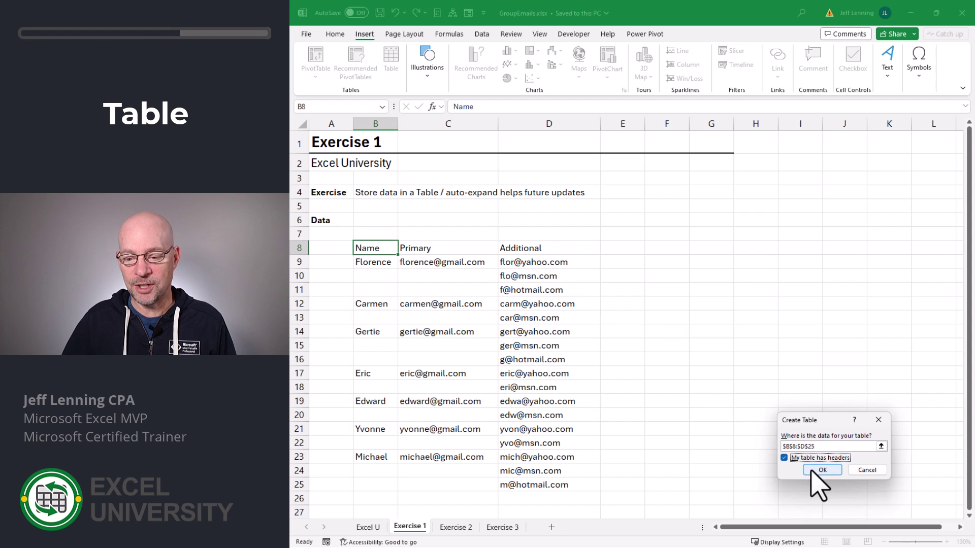
left_click(812, 472)
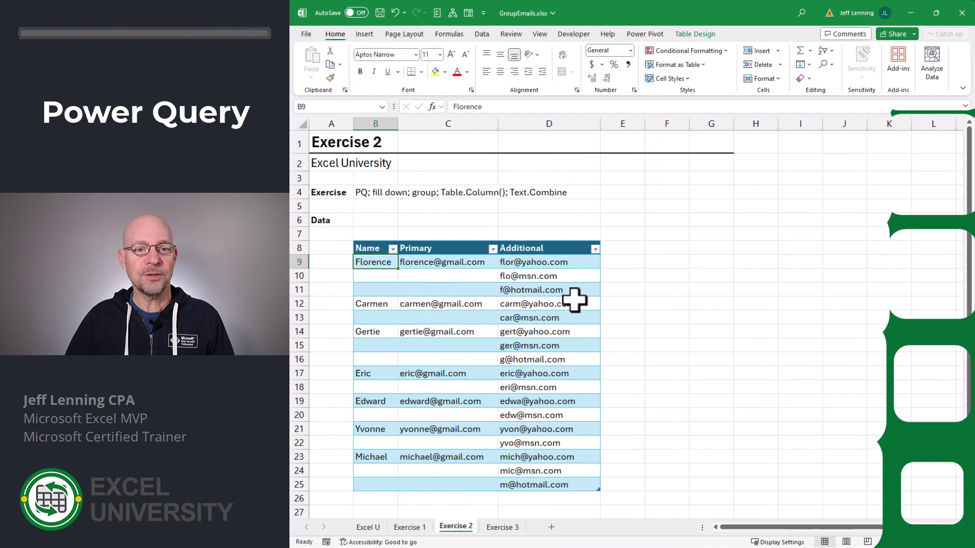
Step: Load the Exercise 2 table into the Power Query Editor using From Table/Range
left_click(564, 277)
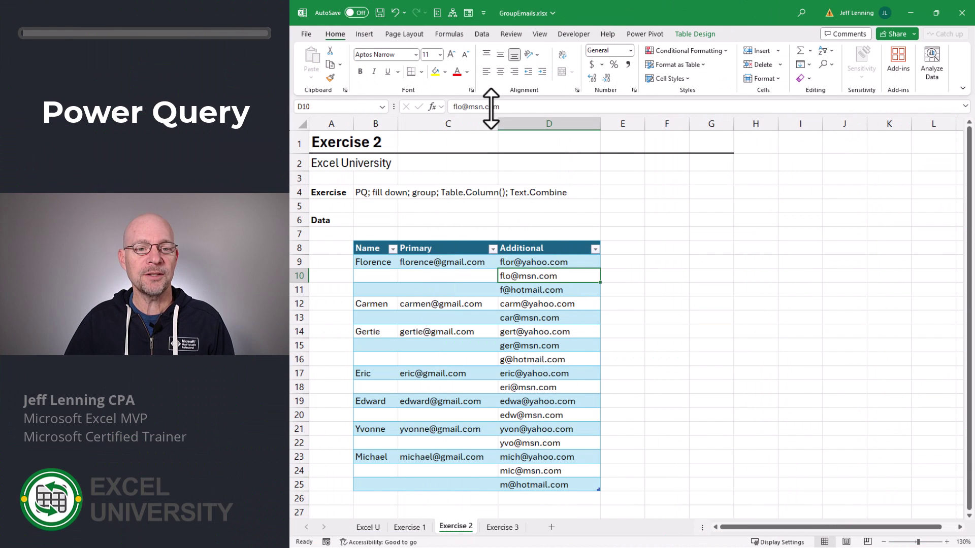
left_click(482, 34)
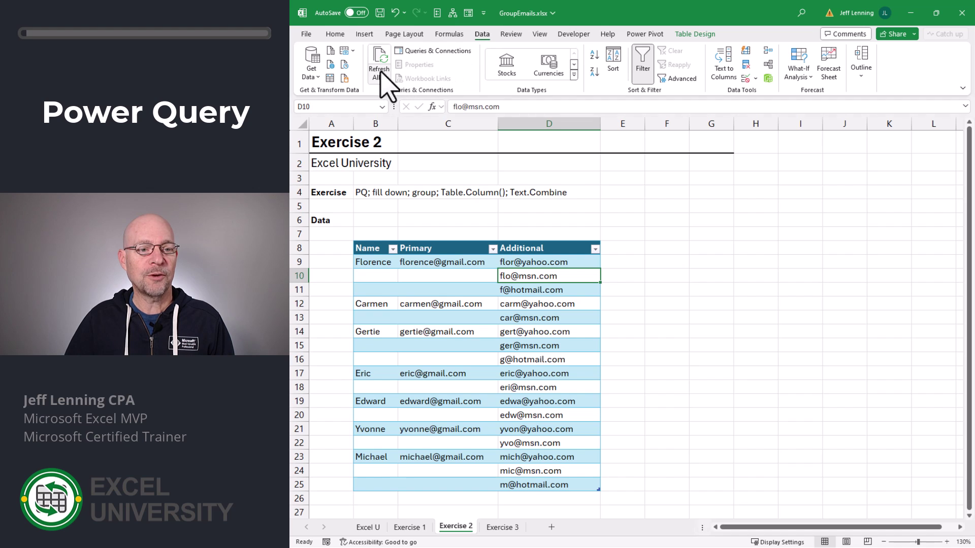
left_click(331, 79)
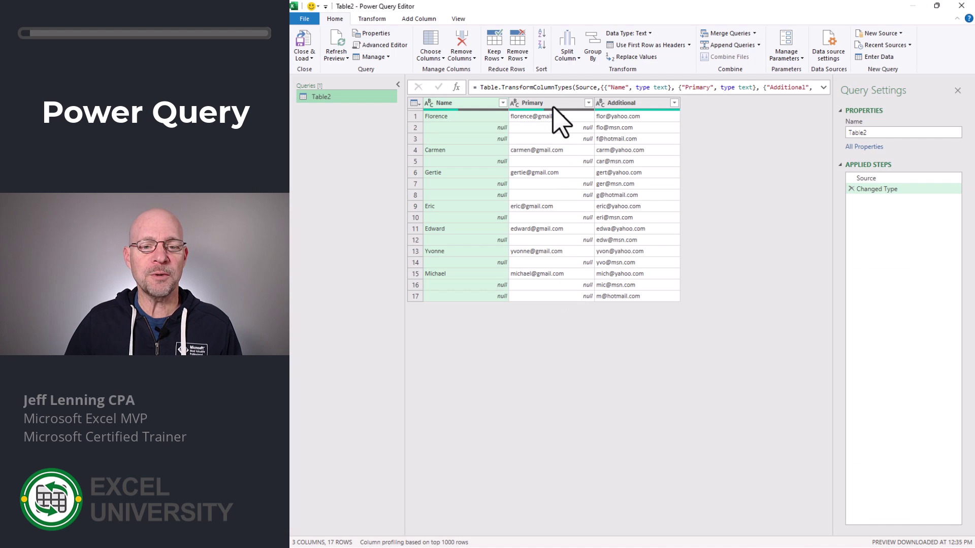
Step: Fill the blank Primary column cells down with each contact's email
left_click(553, 105)
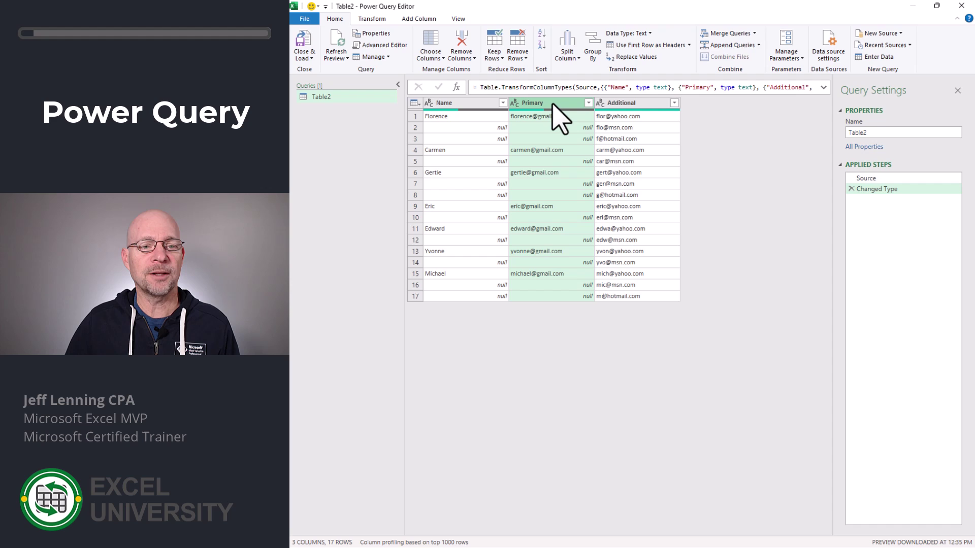
left_click(372, 19)
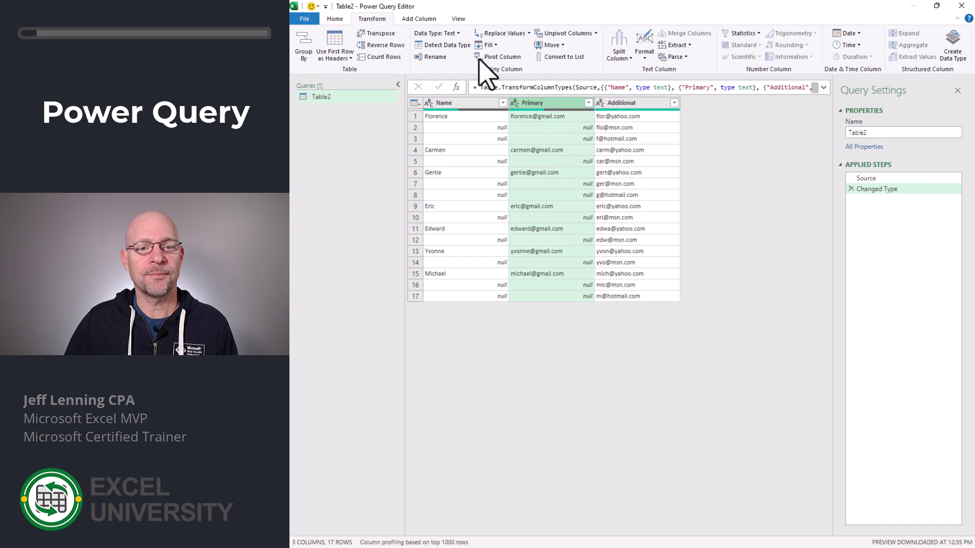
left_click(488, 45)
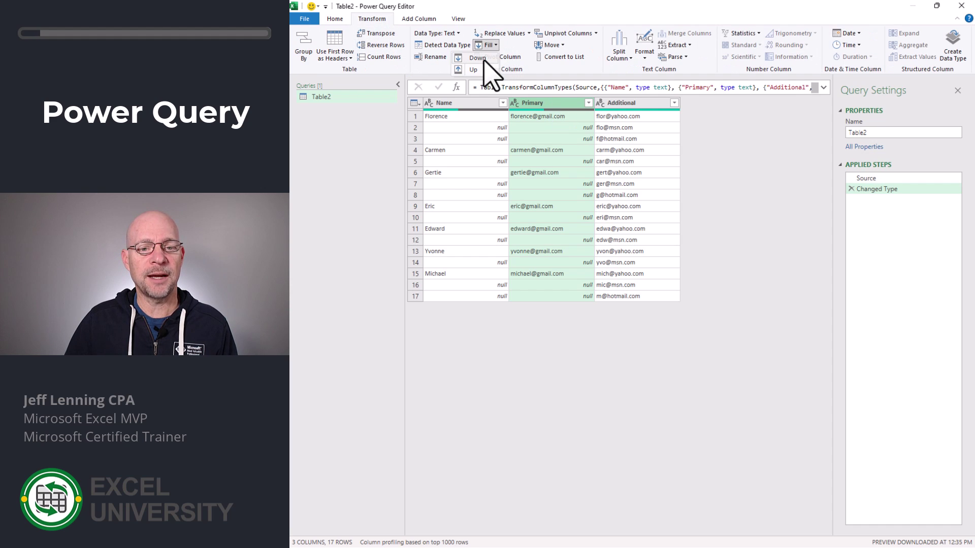
left_click(477, 57)
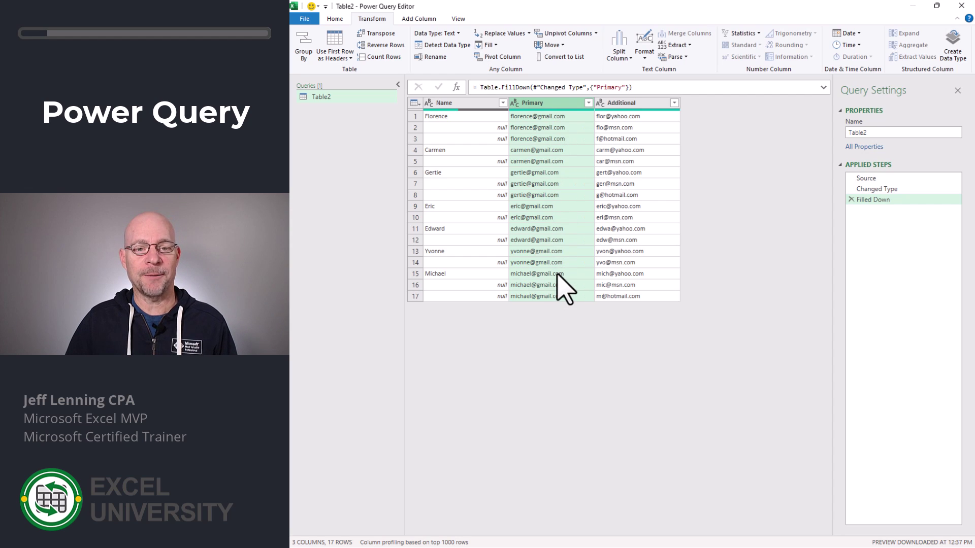
Step: Group rows by Primary, with an Emails aggregation keeping all rows
left_click(306, 47)
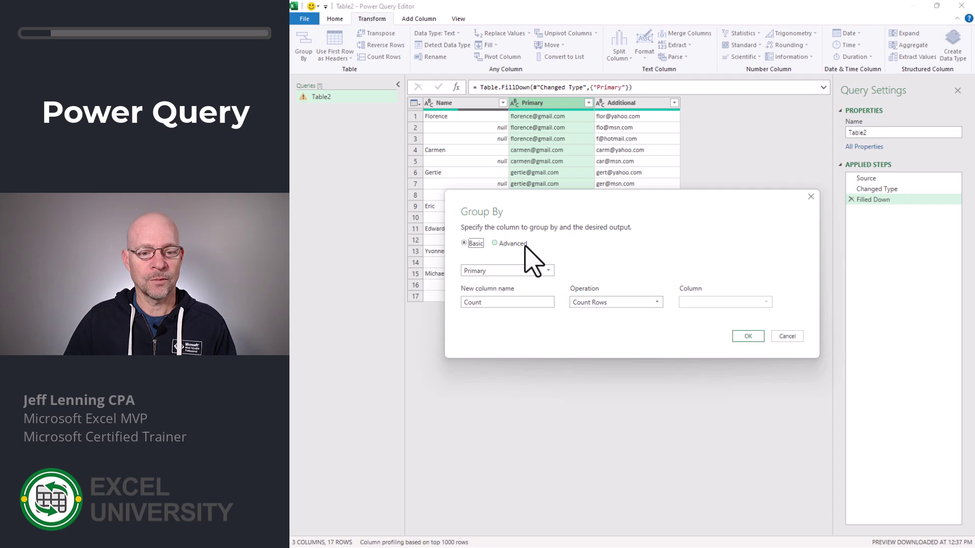
left_click(495, 243)
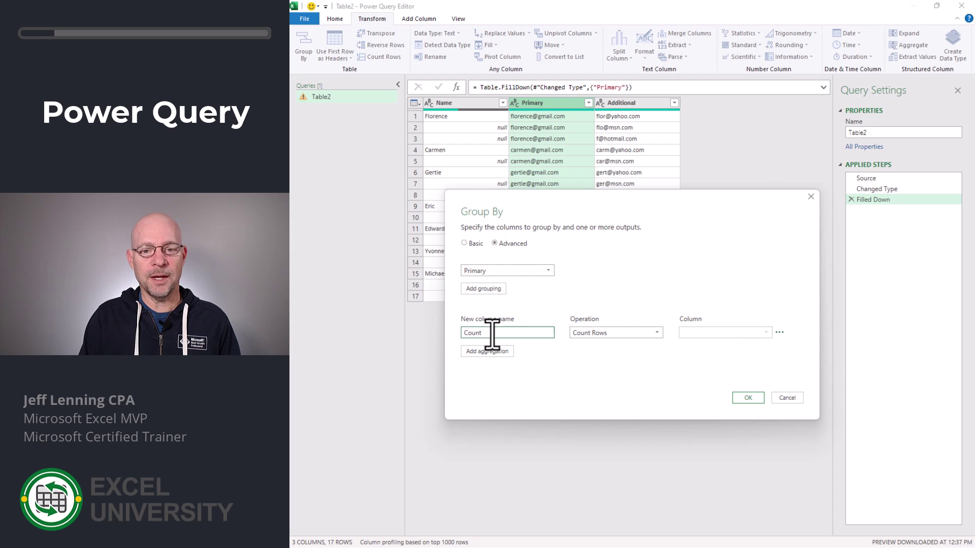
left_click_drag(489, 333, 464, 332)
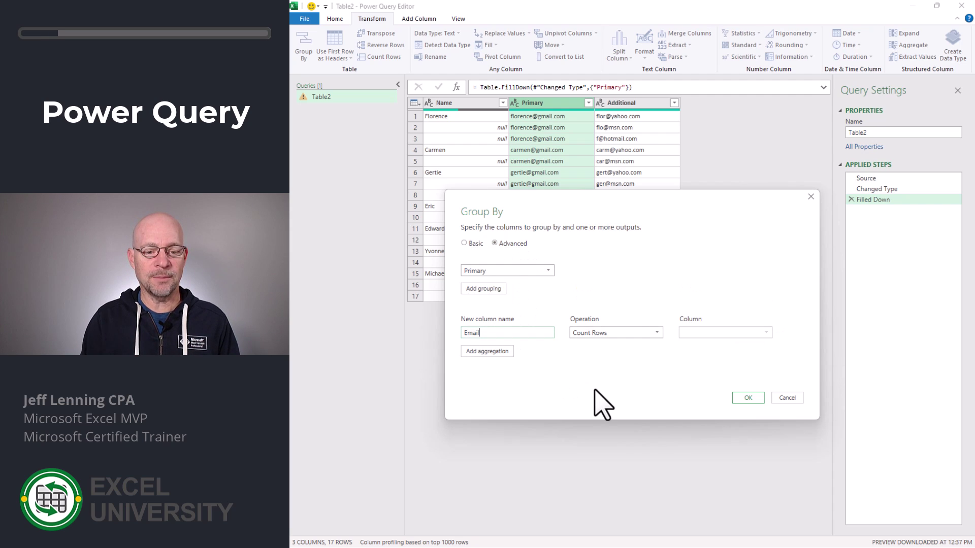
type("Emails")
left_click(604, 334)
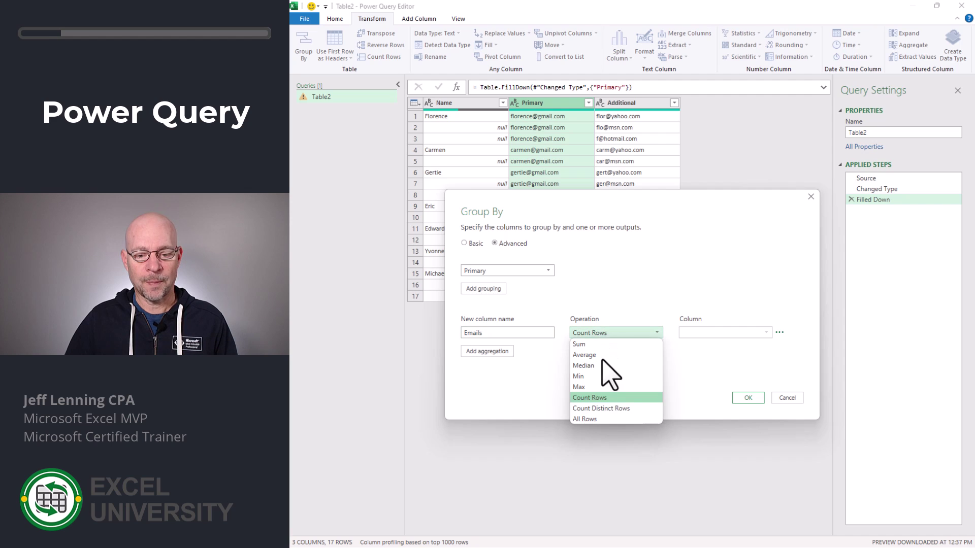
left_click(599, 419)
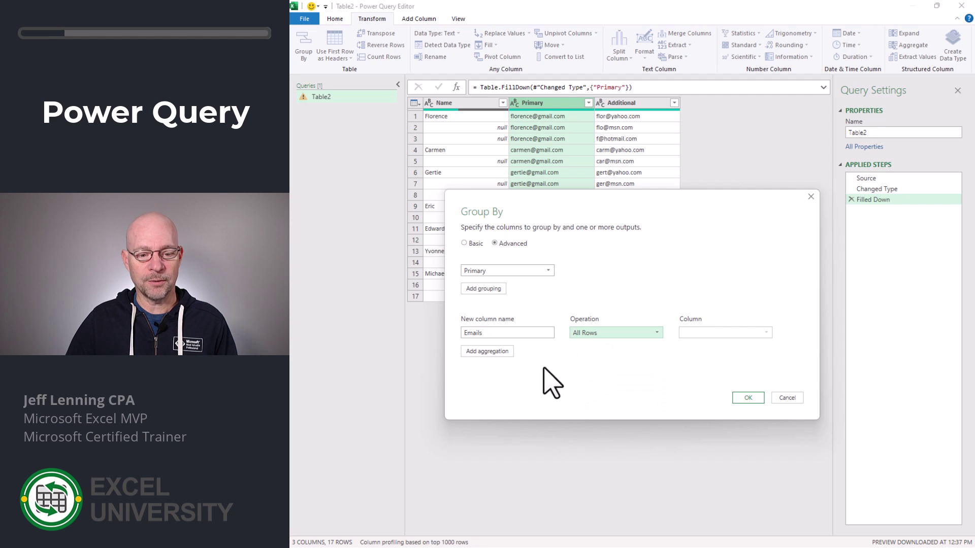
Step: Add a second aggregation taking the Max of Name, and confirm the grouping
left_click(501, 351)
left_click(499, 350)
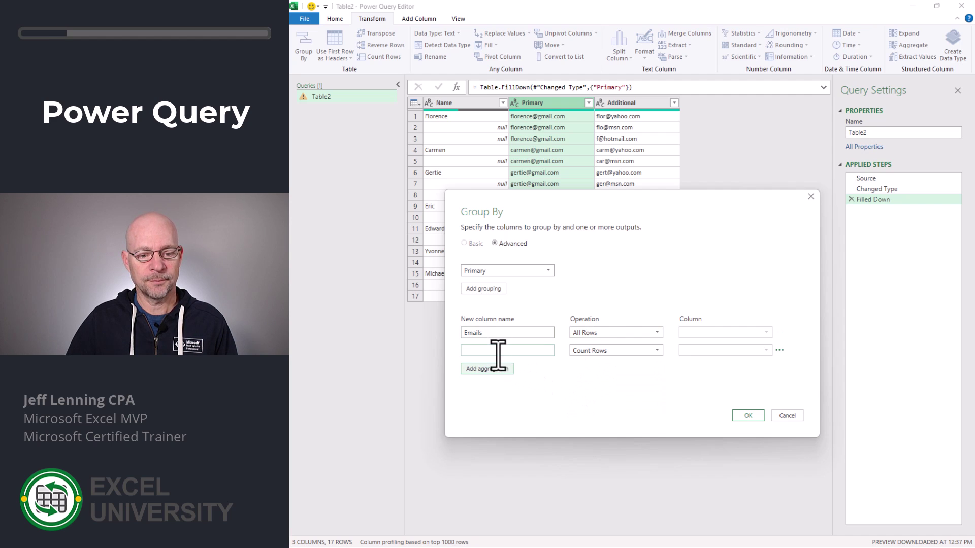
left_click(604, 350)
left_click(600, 398)
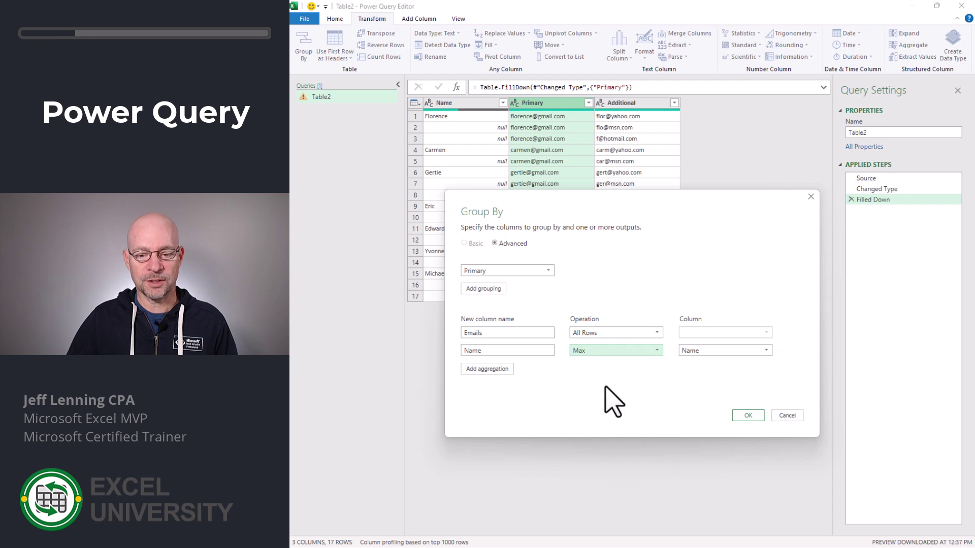
left_click(721, 351)
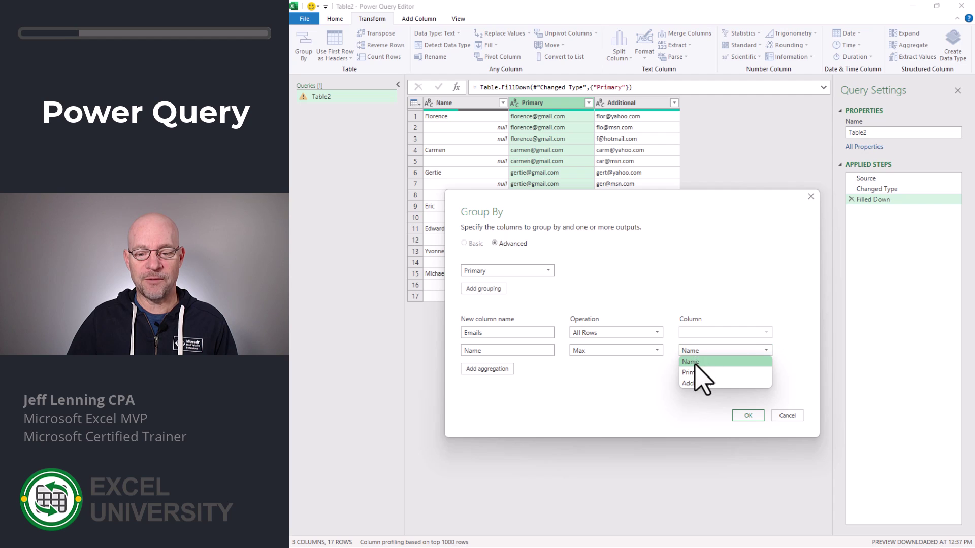
left_click(697, 362)
left_click(748, 416)
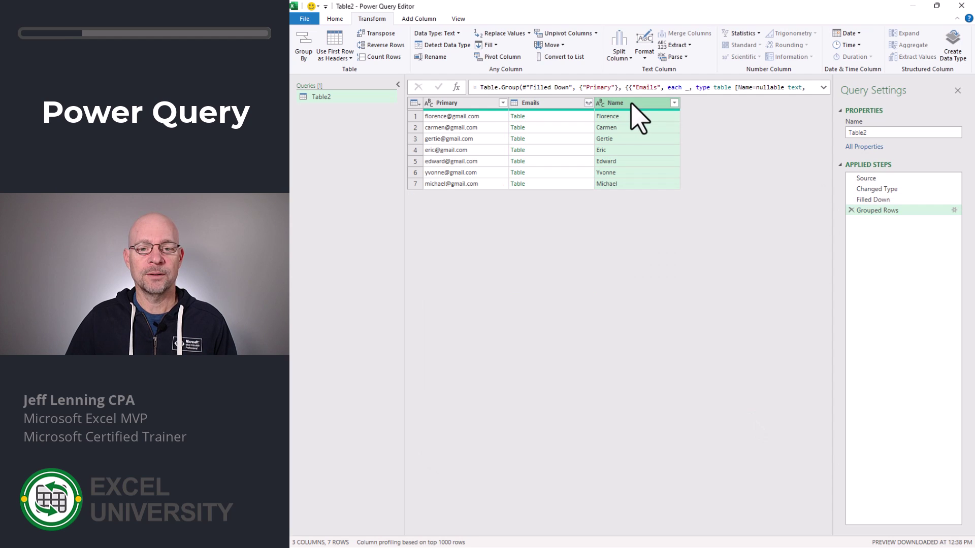
Step: Move Name to the first column and preview the first row's nested Emails table
left_click_drag(632, 103, 475, 109)
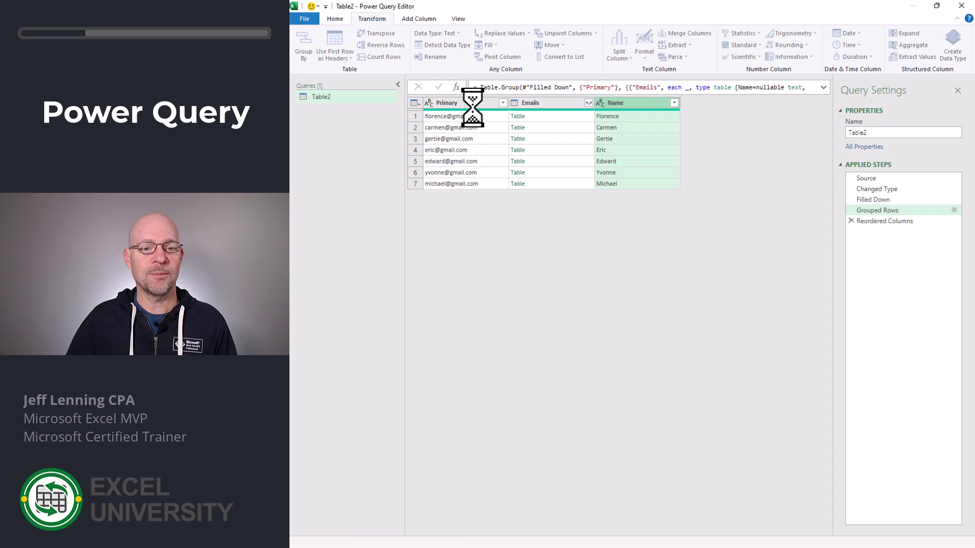
left_click(629, 108)
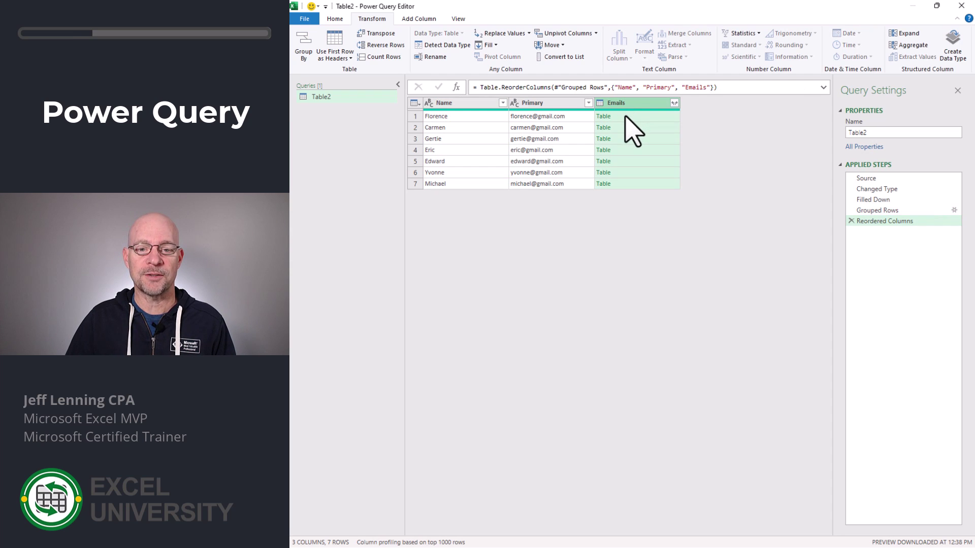
left_click(626, 116)
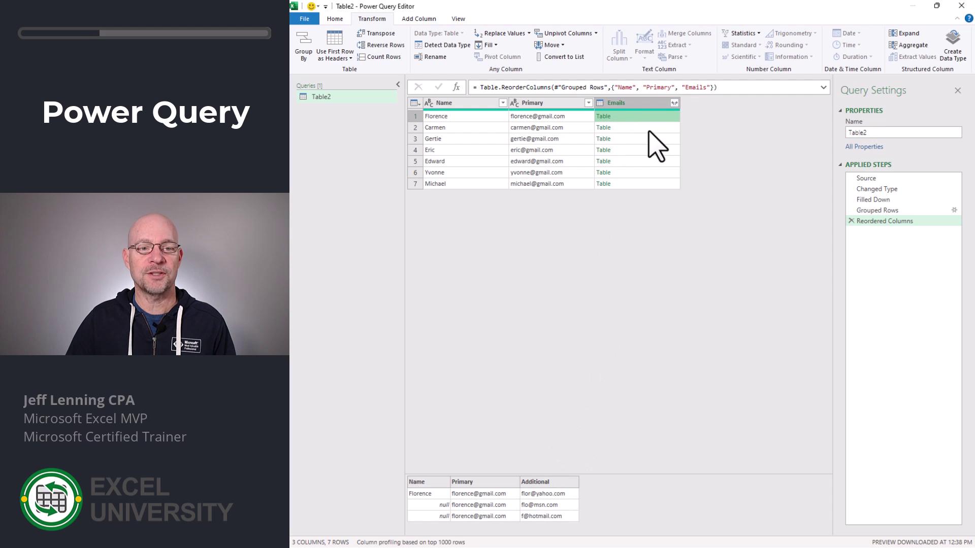
left_click(426, 20)
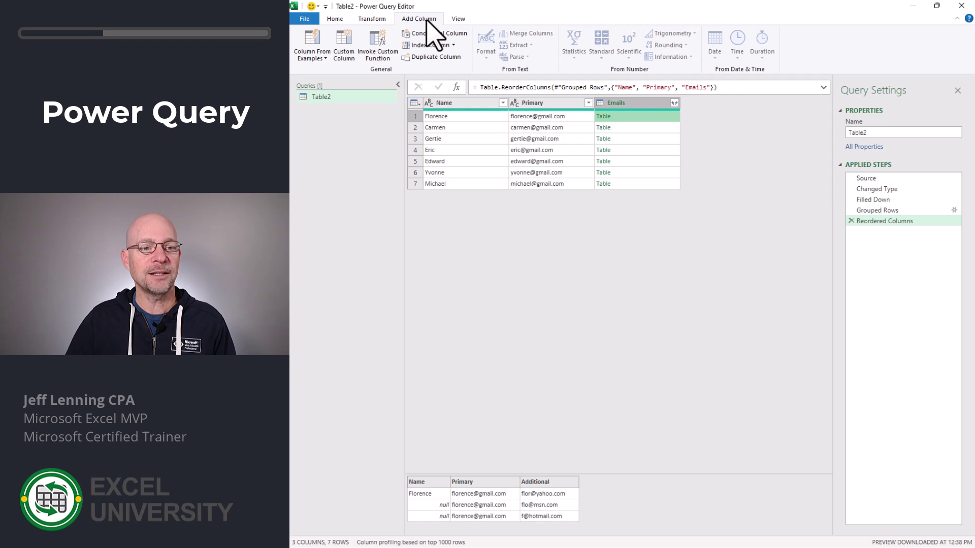
Step: Define an Additional custom column with formula Table.Column([Emails],"Additional")
left_click(347, 45)
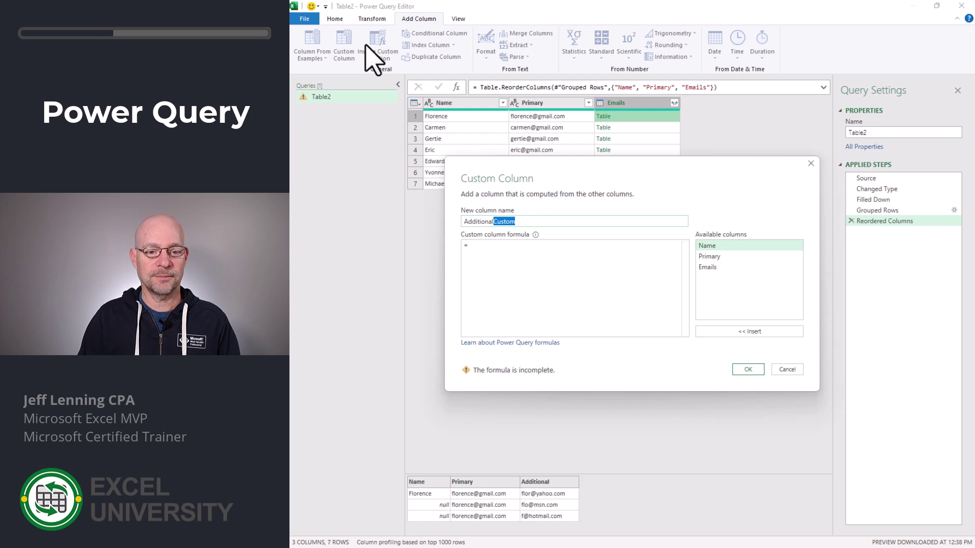
key("BackSpace")
left_click(582, 290)
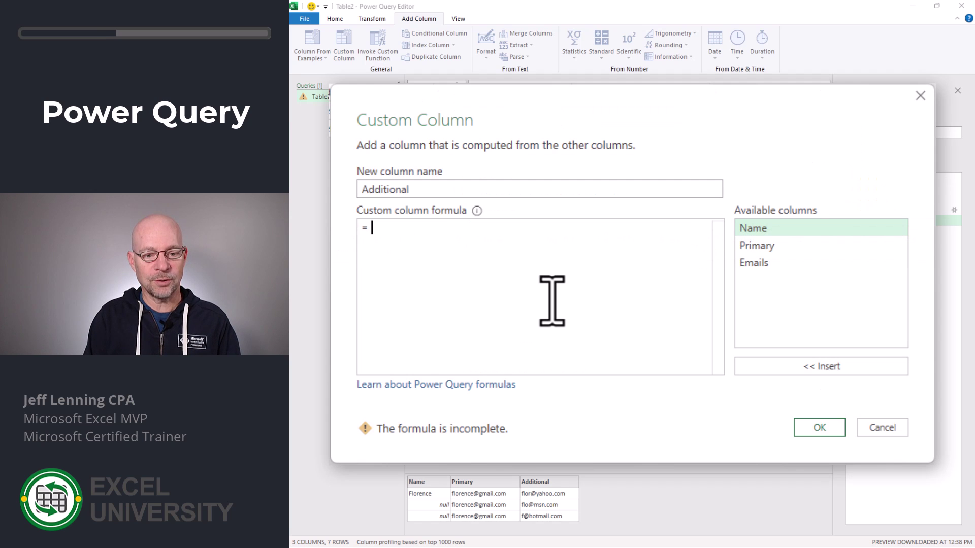
type("Table")
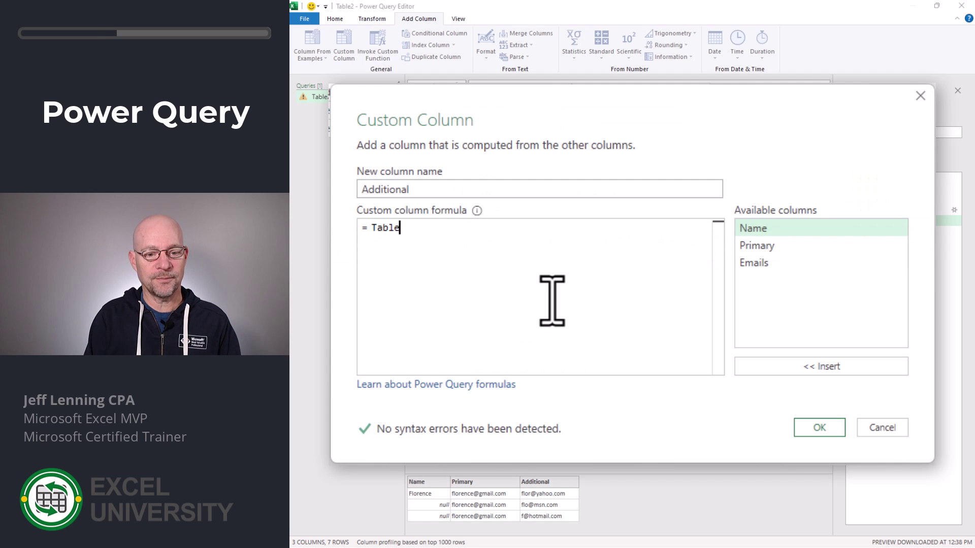
type(".column")
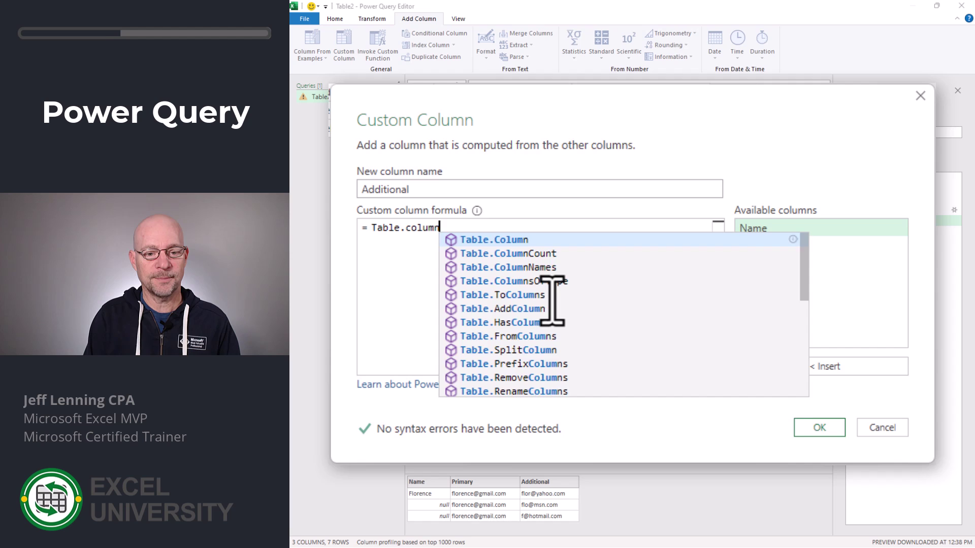
key("Tab")
type("(")
left_click(758, 263)
double_click(757, 263)
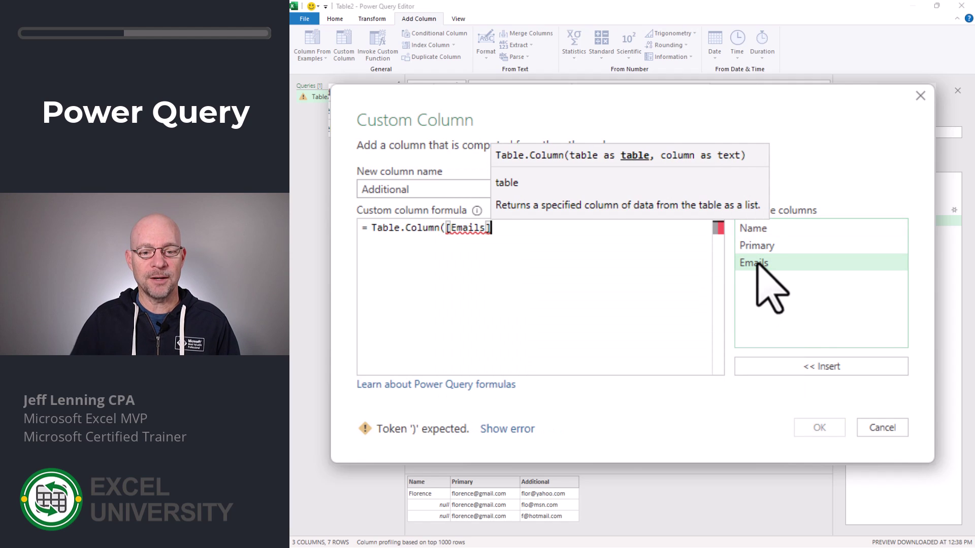
type(",\"Additional")
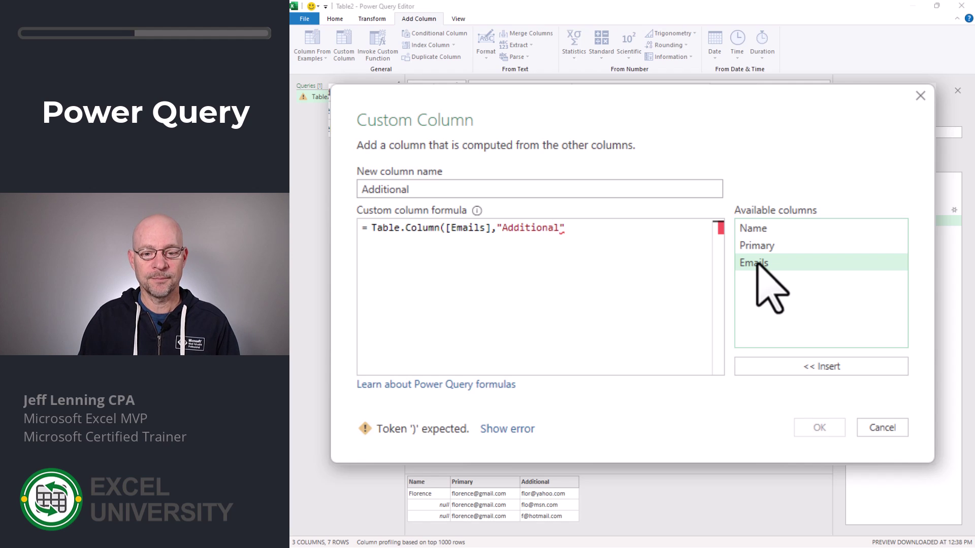
type("\")")
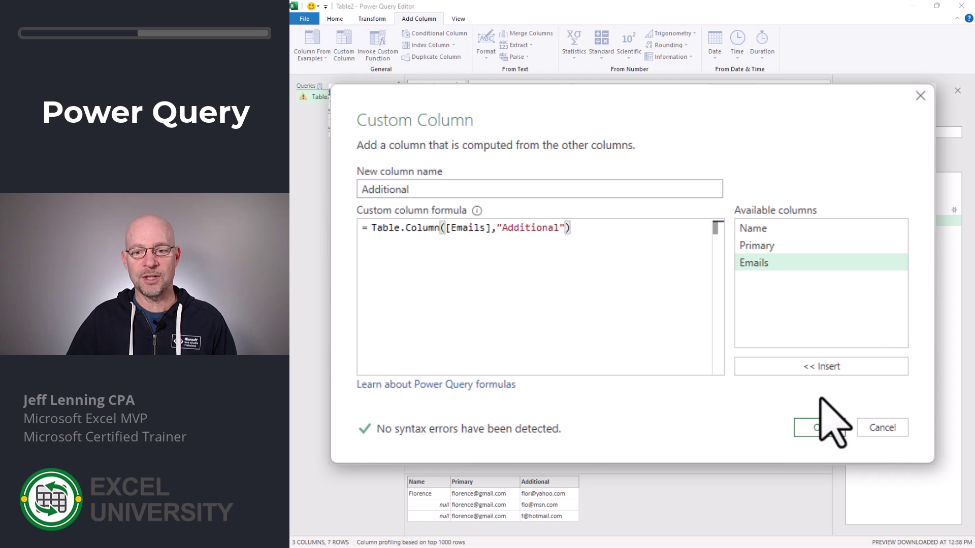
Step: Confirm the Additional column and preview the extra-email lists in the first two rows
left_click(826, 427)
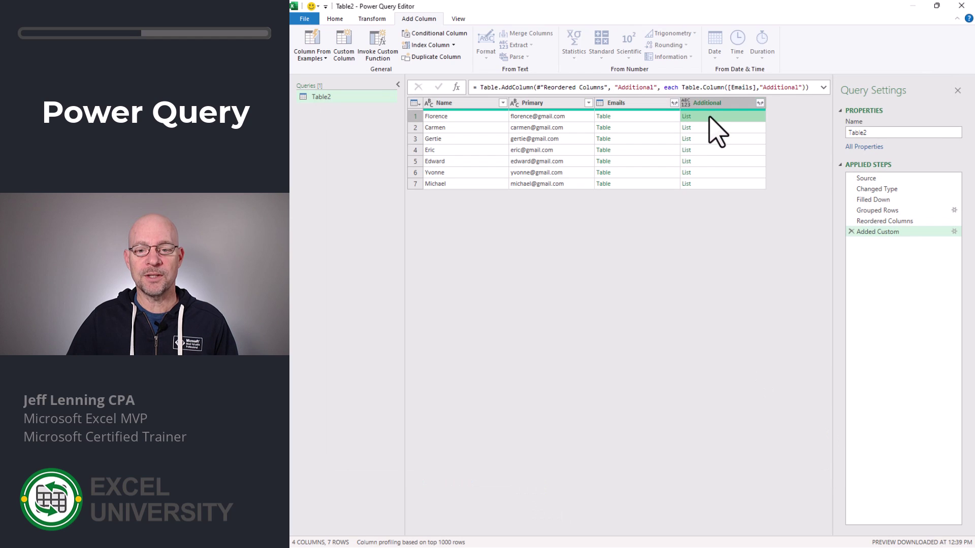
left_click(709, 128)
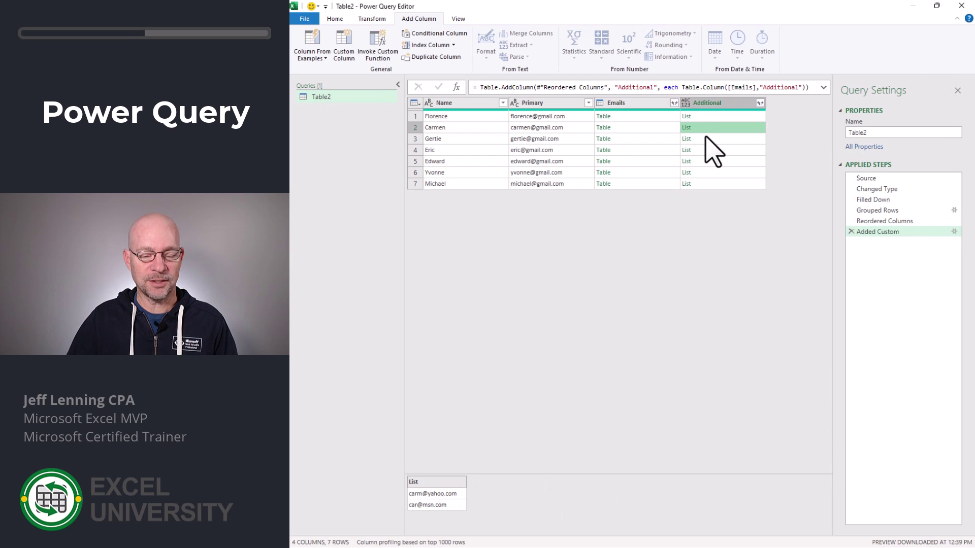
left_click(707, 117)
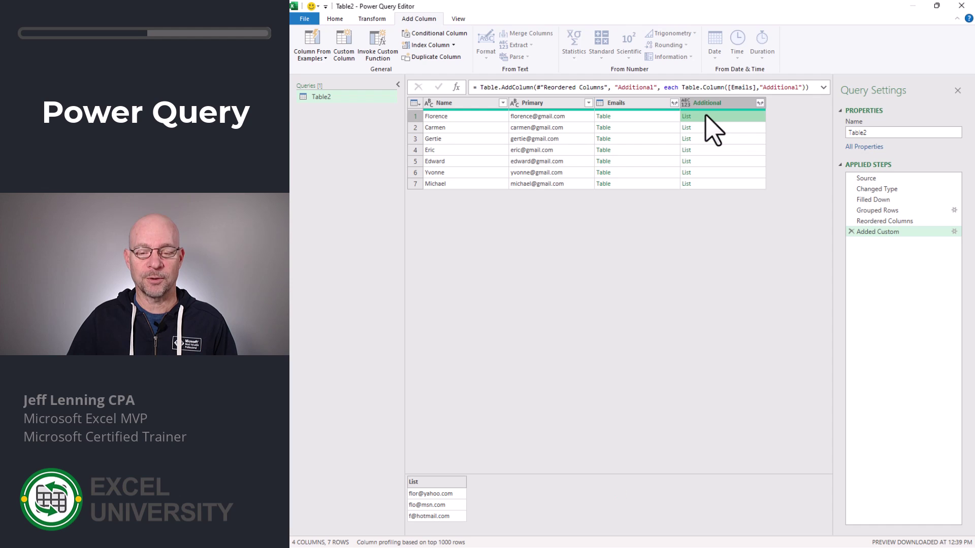
Step: Add a Grouped custom column with formula Text.Combine([Additional],",")
left_click(346, 43)
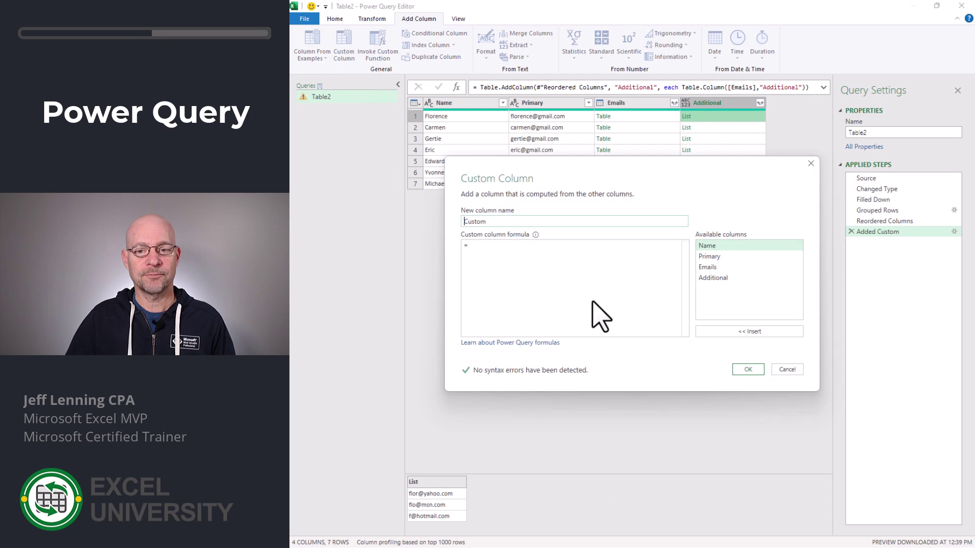
left_click(640, 309)
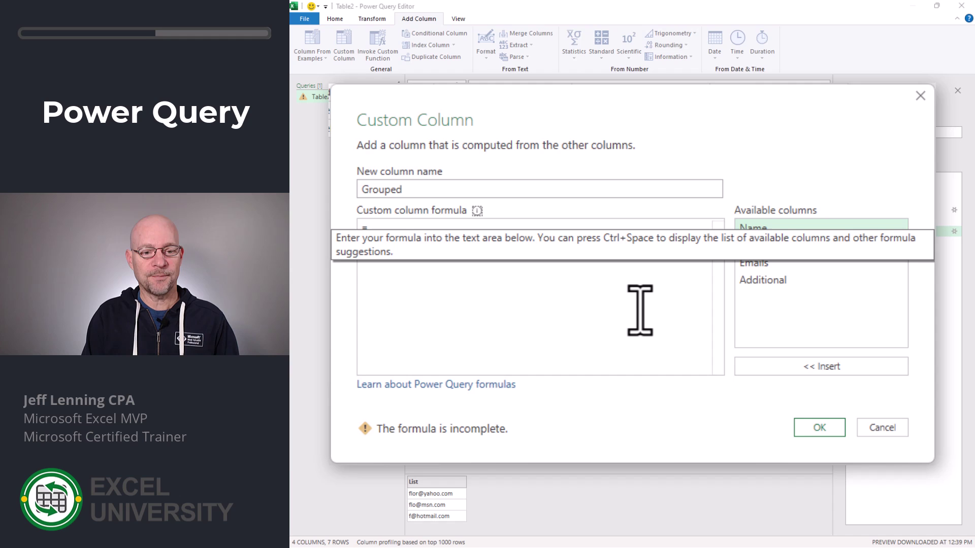
type("Text.Com")
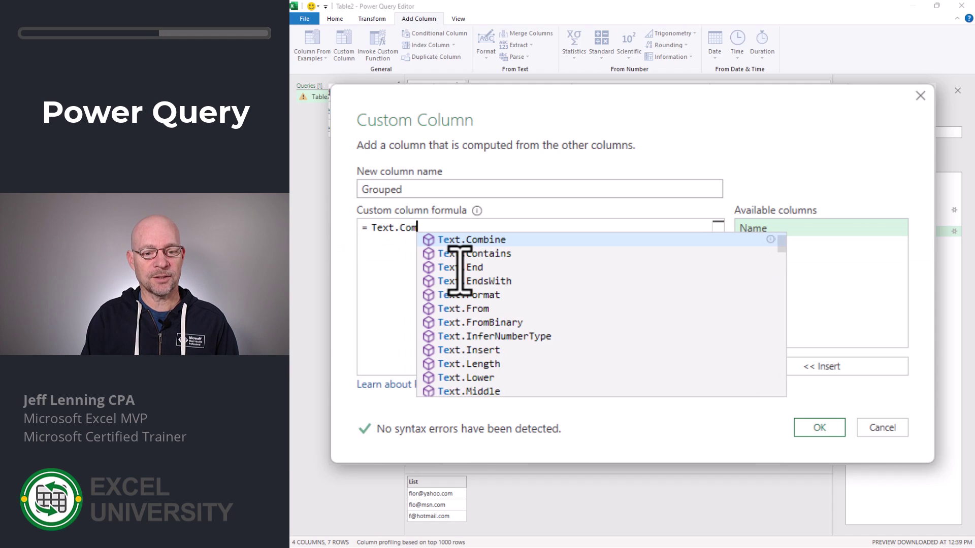
type("bine(")
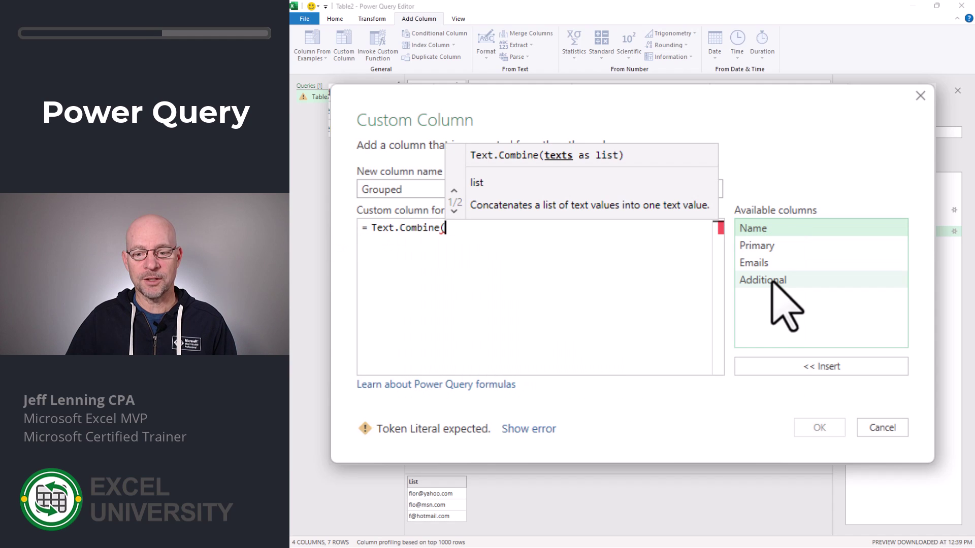
double_click(771, 280)
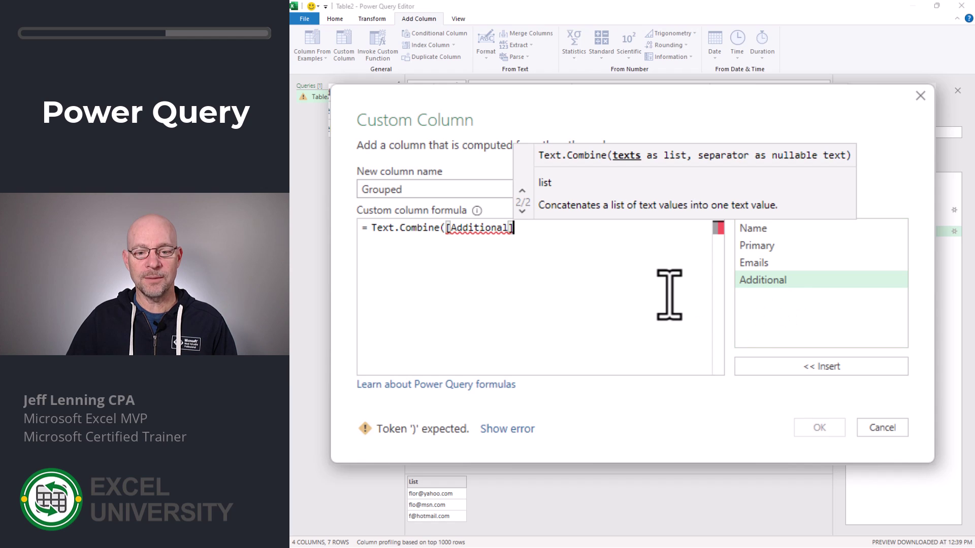
type(",\"")
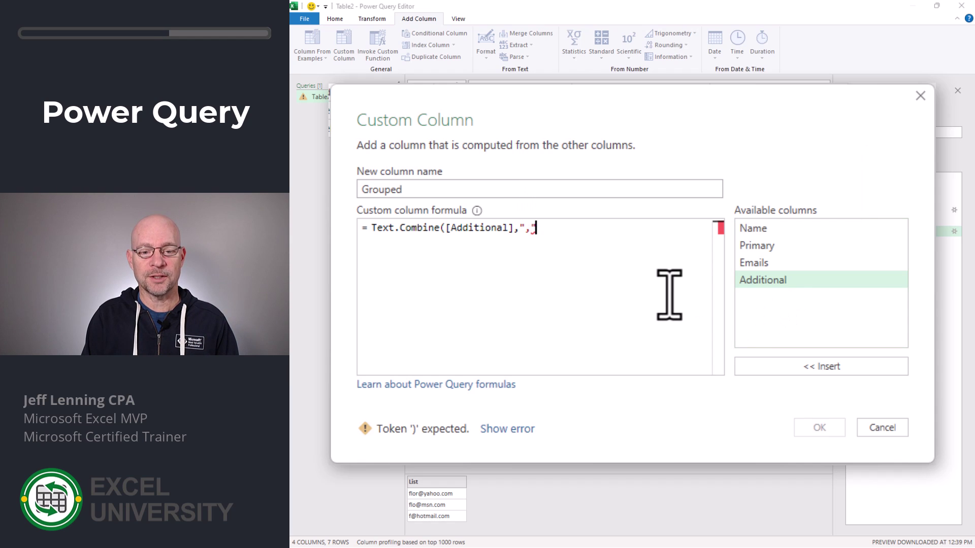
type(",\"")
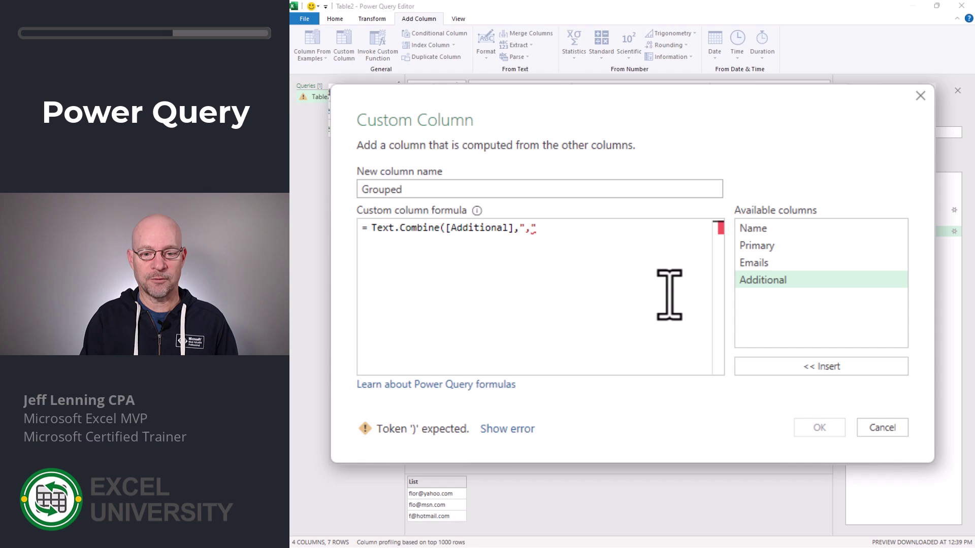
type(")")
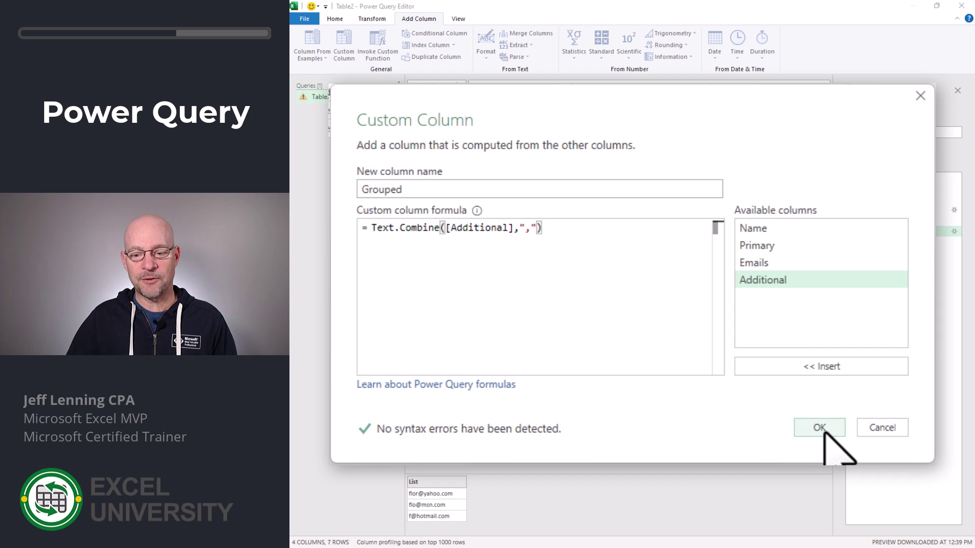
left_click(820, 428)
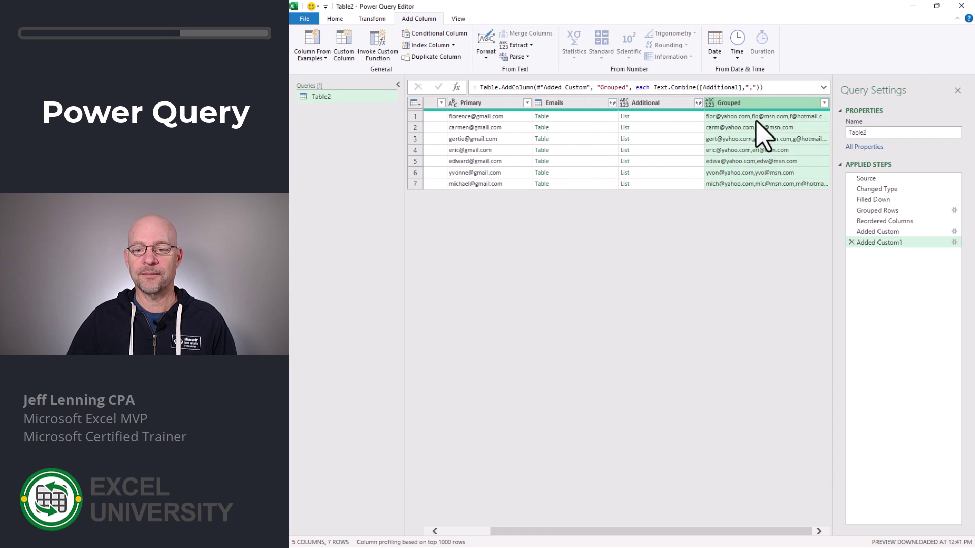
Step: Delete the Emails and Additional columns, keeping Name, Primary and Grouped
left_click(566, 102)
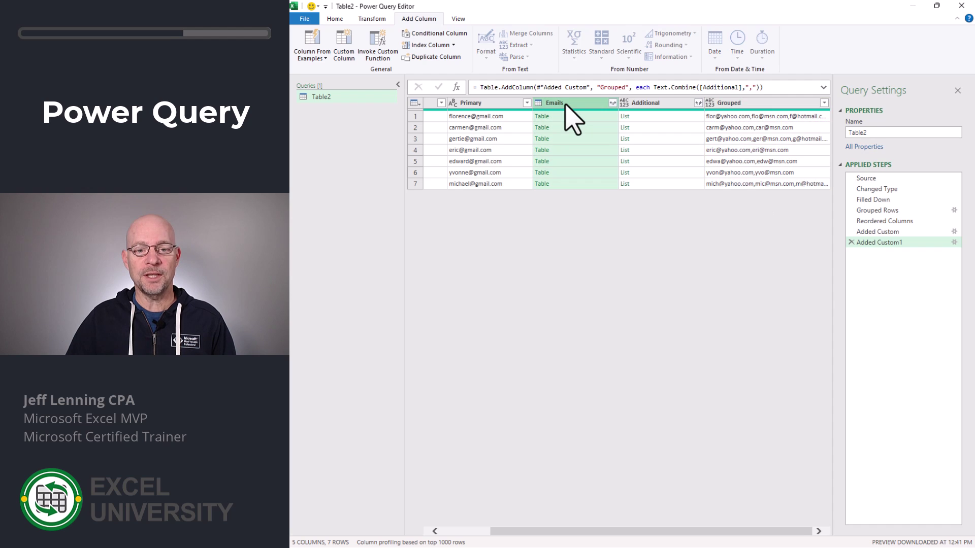
key("Delete")
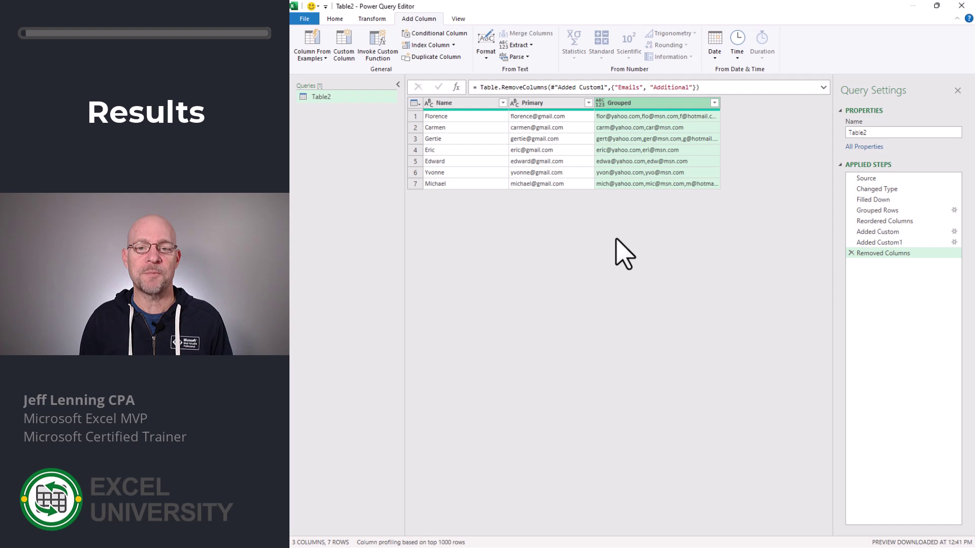
Step: Close & Load the query as a table to cell B8 on the Exercise 3 sheet
left_click(335, 18)
left_click(310, 61)
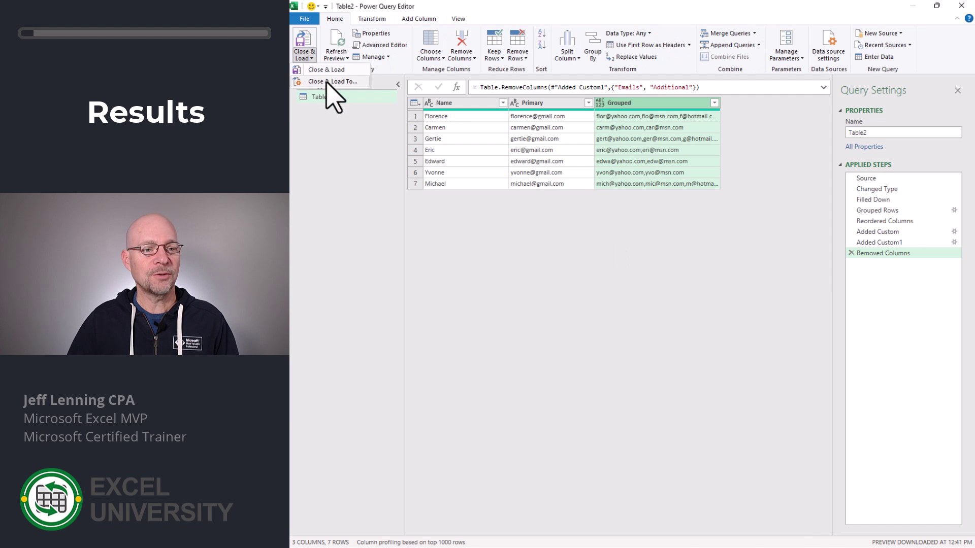
left_click(333, 89)
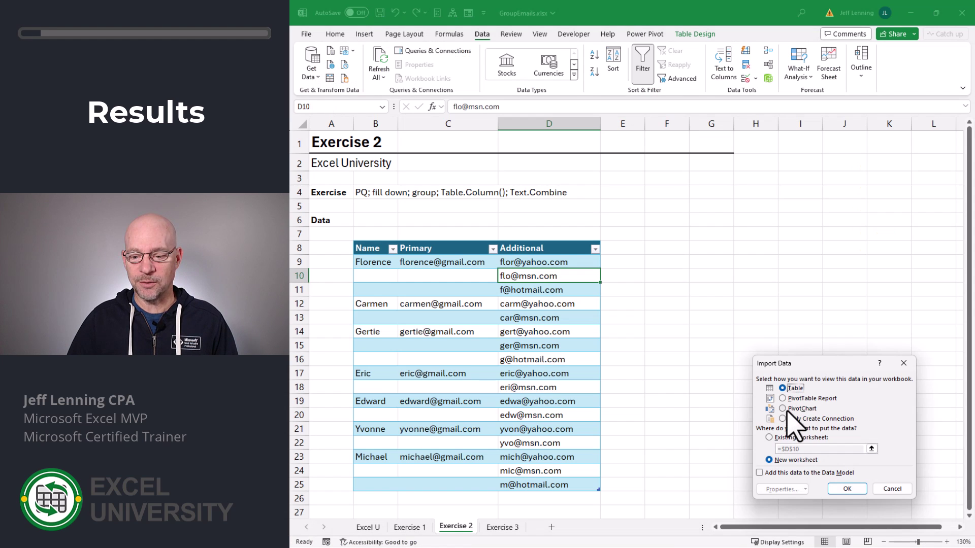
left_click(792, 438)
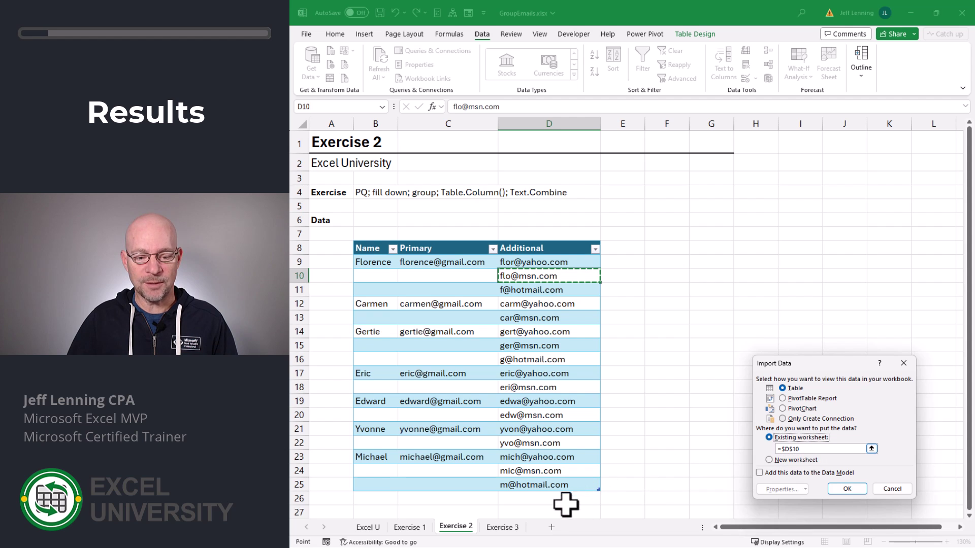
left_click(502, 528)
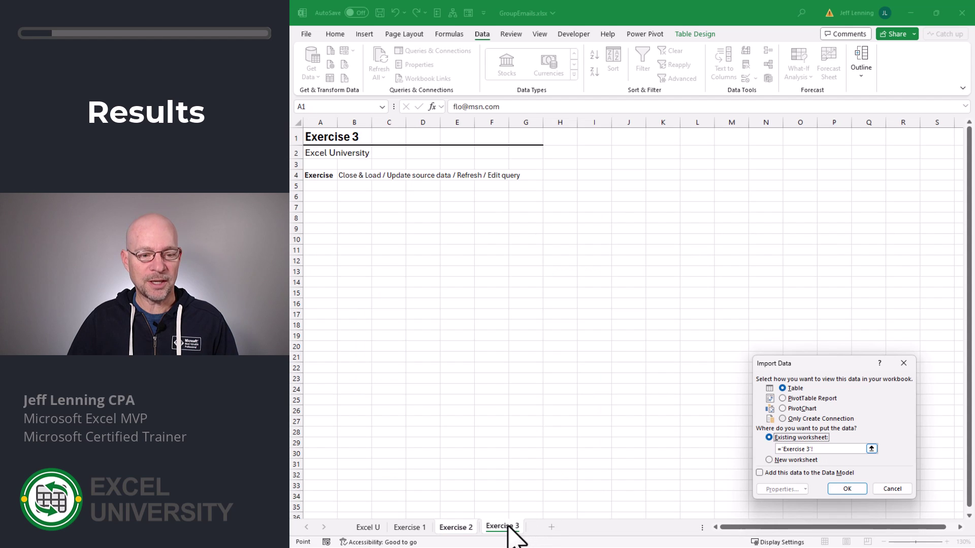
left_click(350, 218)
left_click(848, 489)
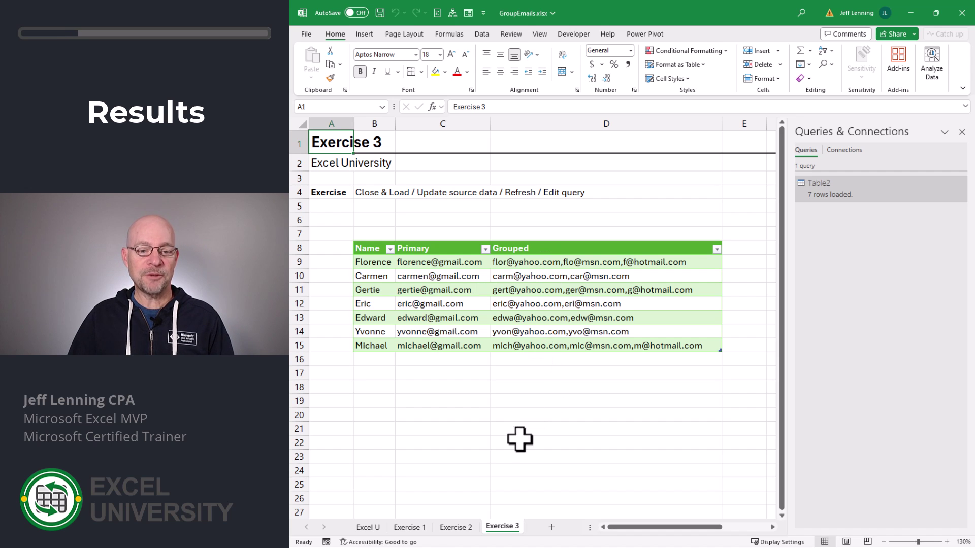
Step: On Exercise 2, enter a new contact's name, primary e-mail and additional e-mail in row 26
left_click(455, 528)
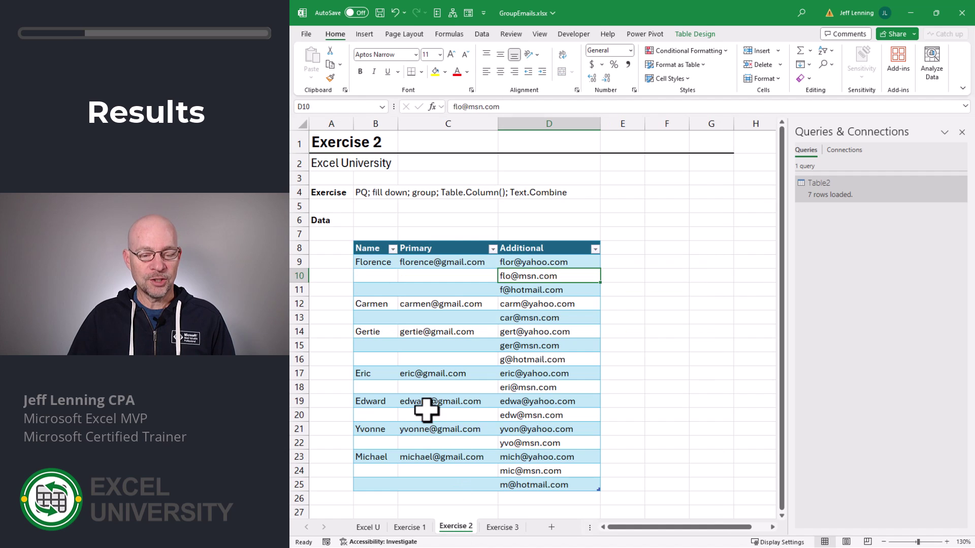
left_click(384, 498)
scroll(692, 368, "down", 1)
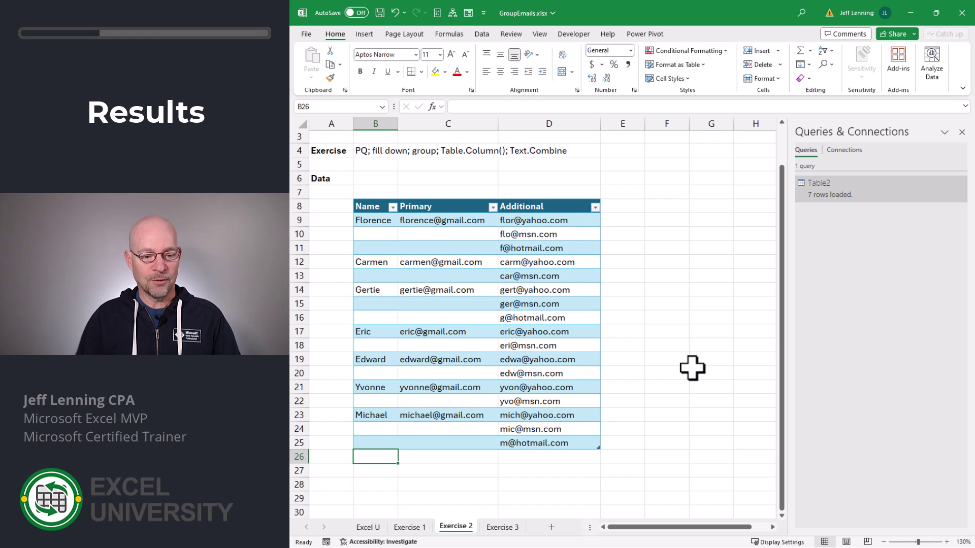
type("Jeff")
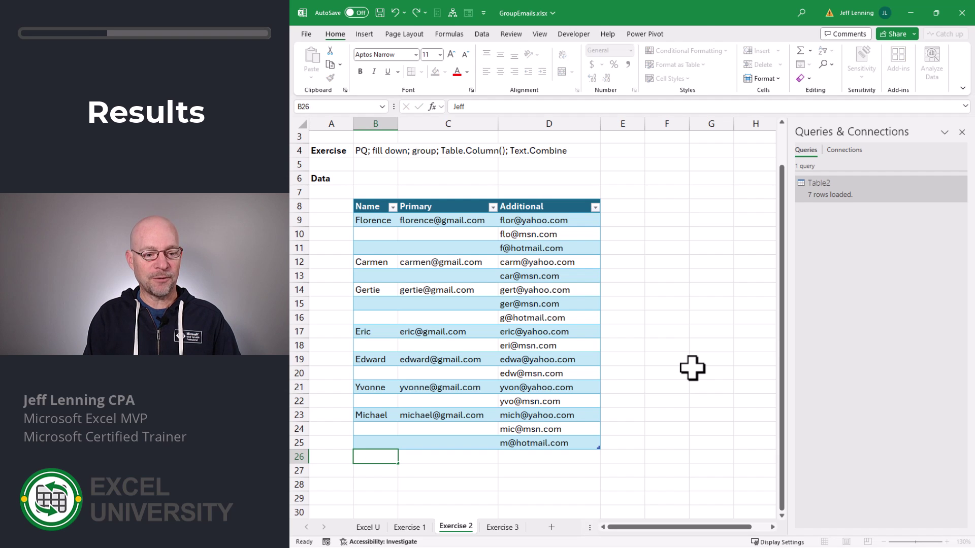
key("Tab")
type("jeff@g")
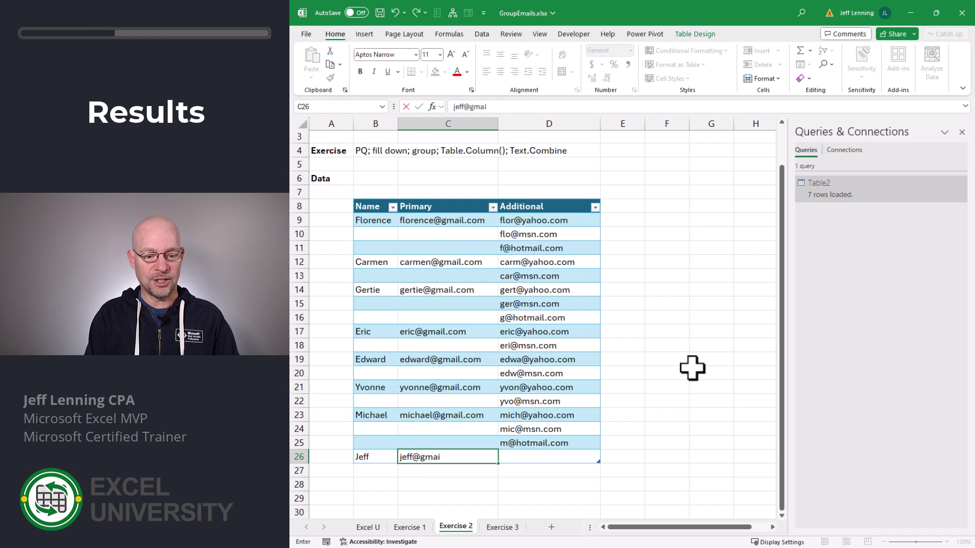
key("Tab")
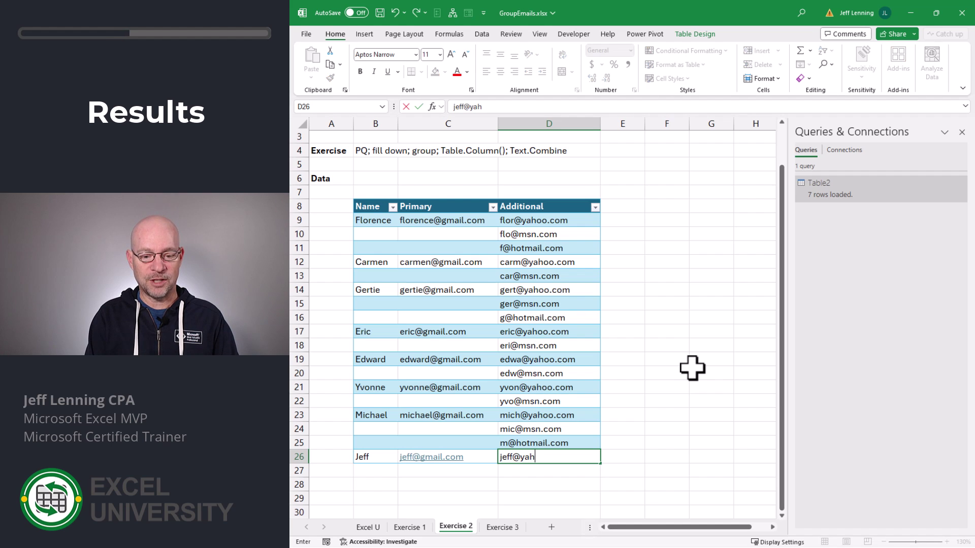
key("Return")
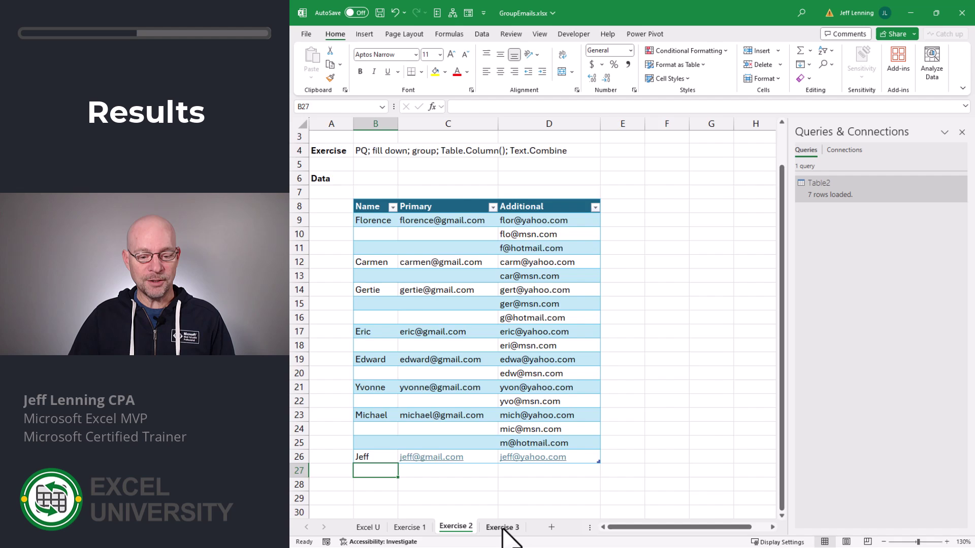
Step: Refresh the Exercise 3 results table so it shows the new eighth contact
left_click(502, 528)
right_click(523, 263)
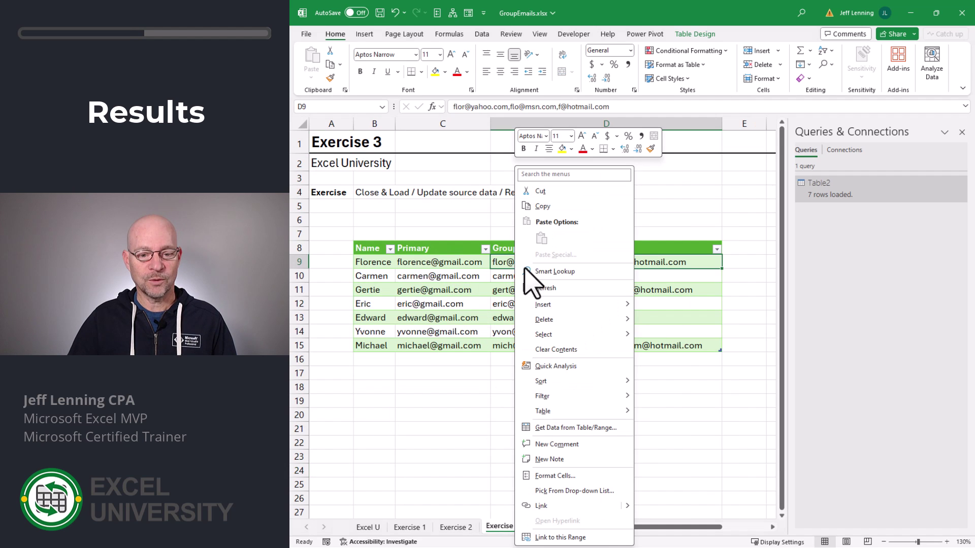
left_click(543, 288)
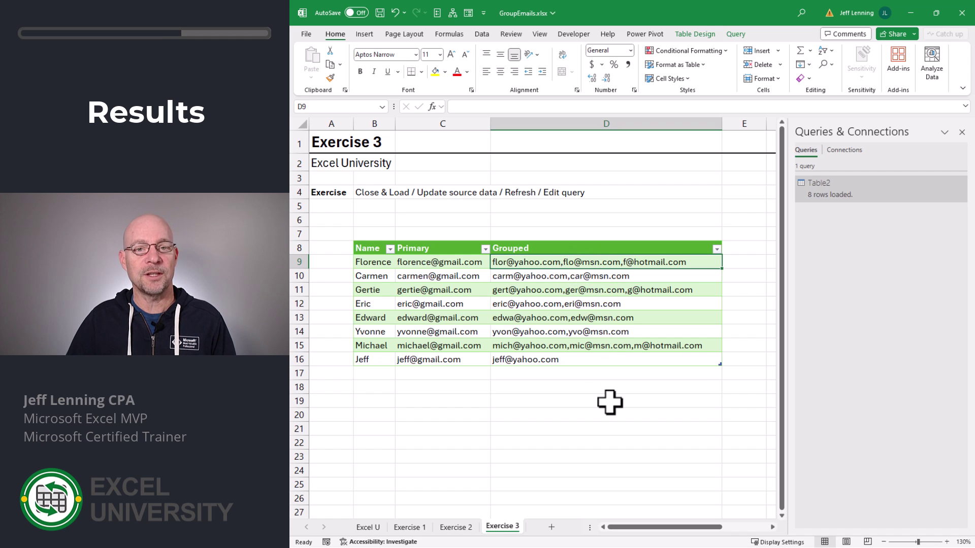
Step: Open the Table2 query and preview its fill-down, grouping, reorder and first custom-column steps
double_click(857, 189)
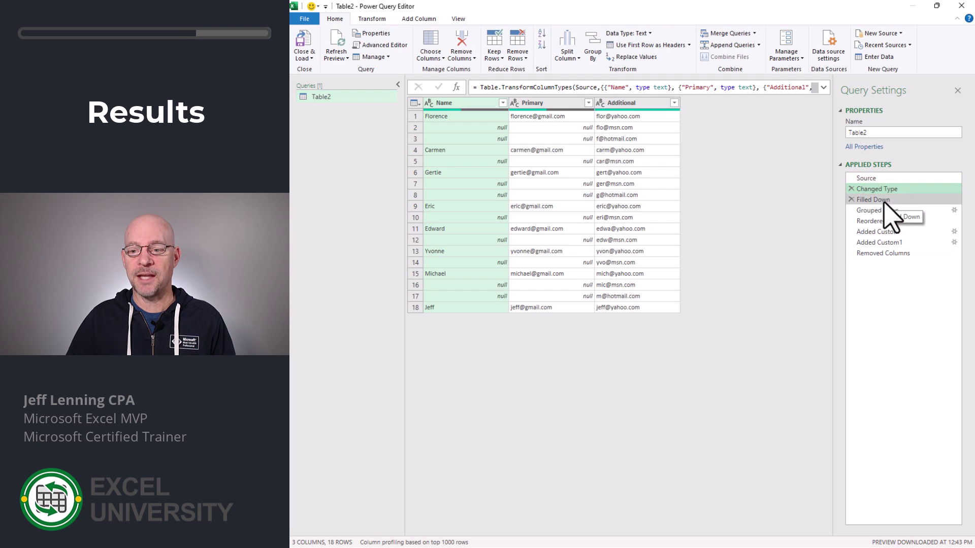
left_click(884, 200)
left_click(884, 210)
left_click(884, 221)
left_click(886, 232)
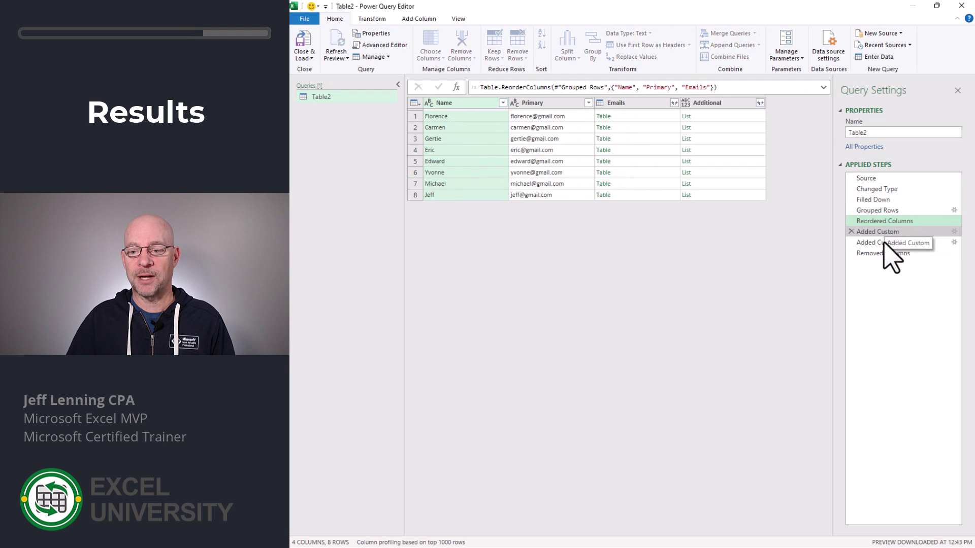
Step: Change the Grouped column step's separator to a comma followed by a space (", ")
left_click(909, 243)
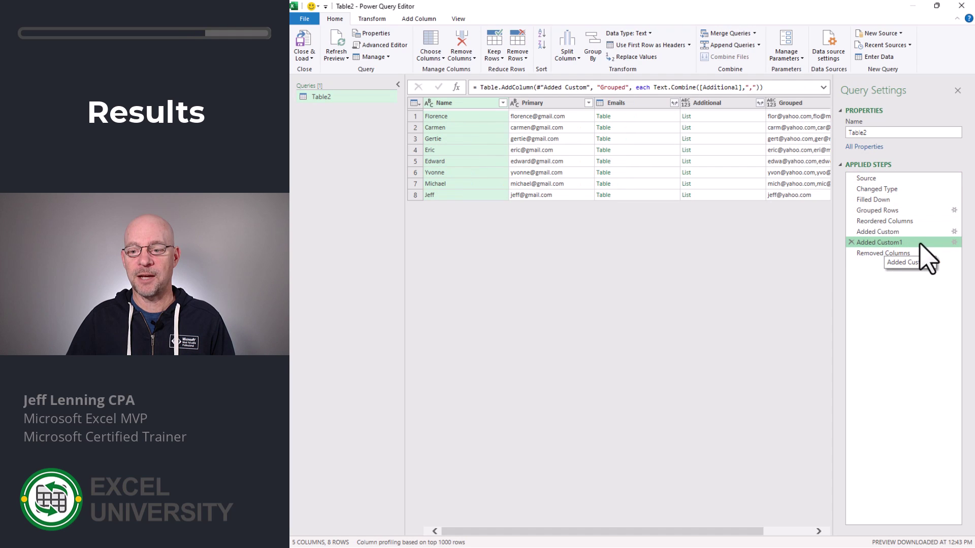
left_click(954, 243)
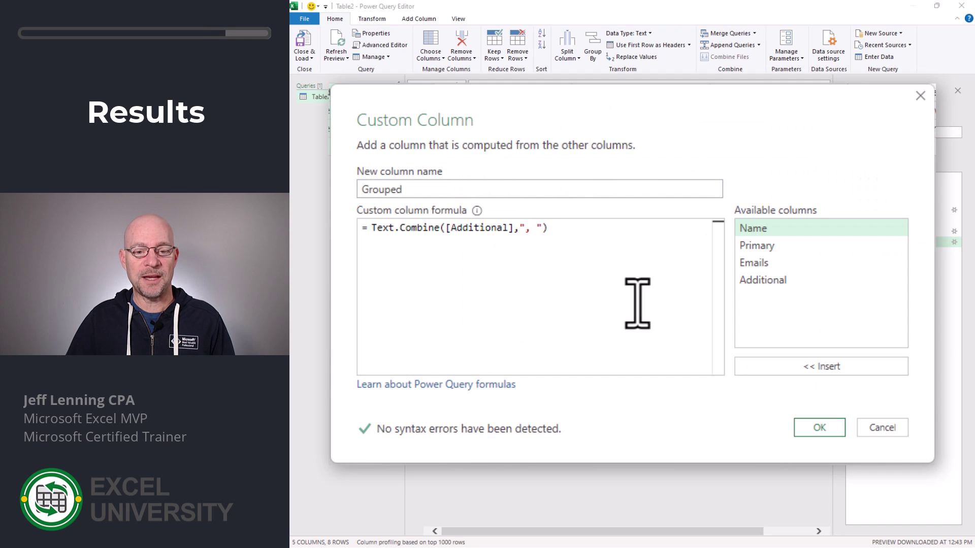
left_click(819, 428)
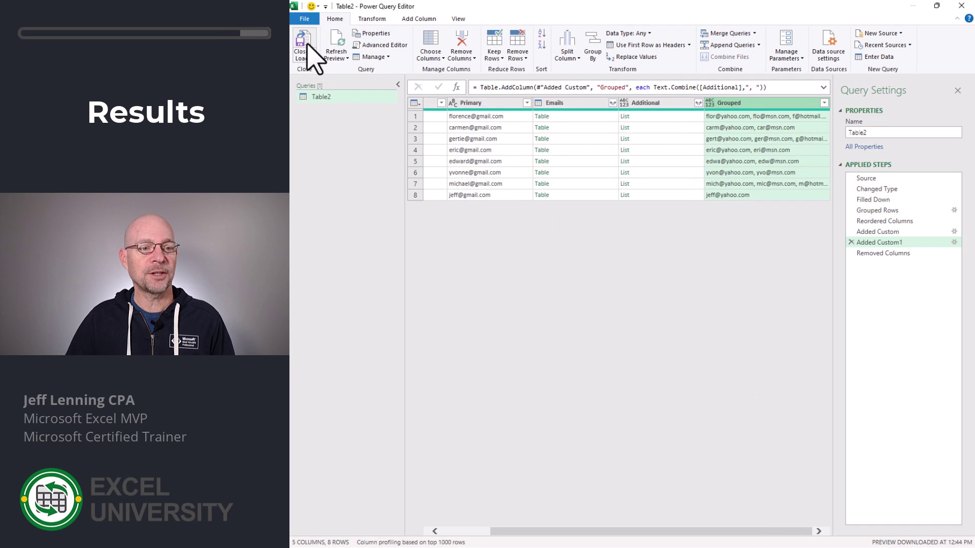
Step: Load the updated query back to Exercise 3, showing eight contacts with comma-space Grouped e-mails
left_click(310, 58)
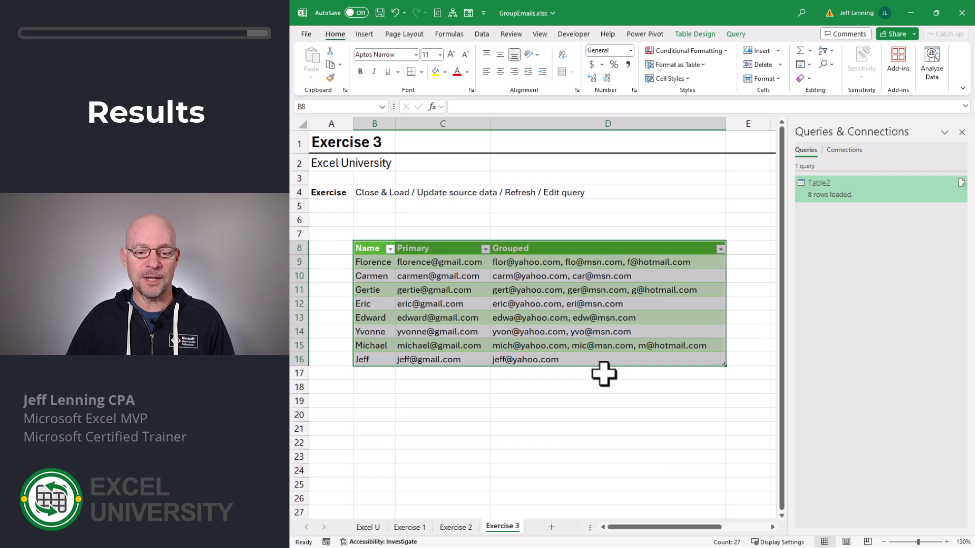